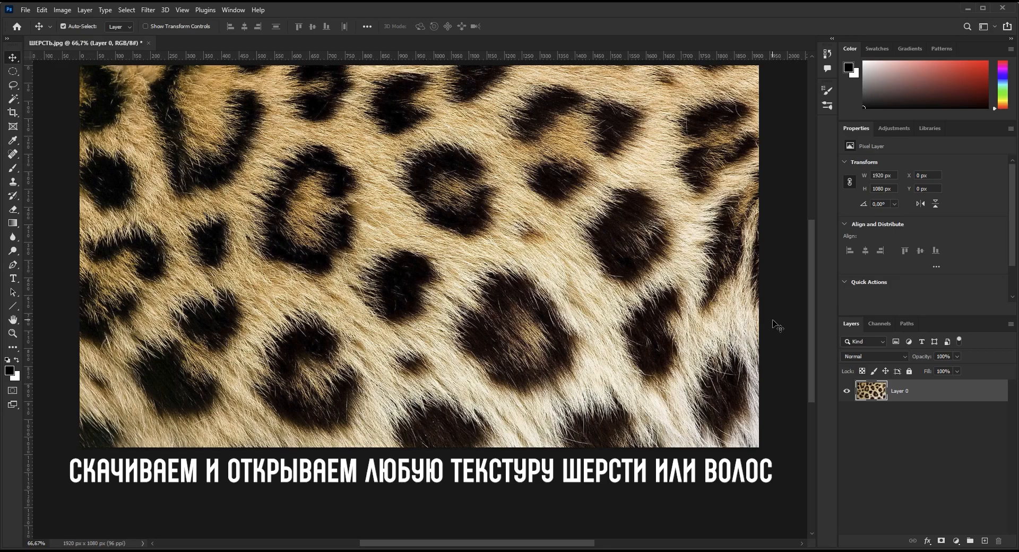
Start a new document measuring 1500 by 1500 pixels with a resolution of 72 pixels/inch
left_click(25, 11)
left_click(26, 11)
left_click(26, 11)
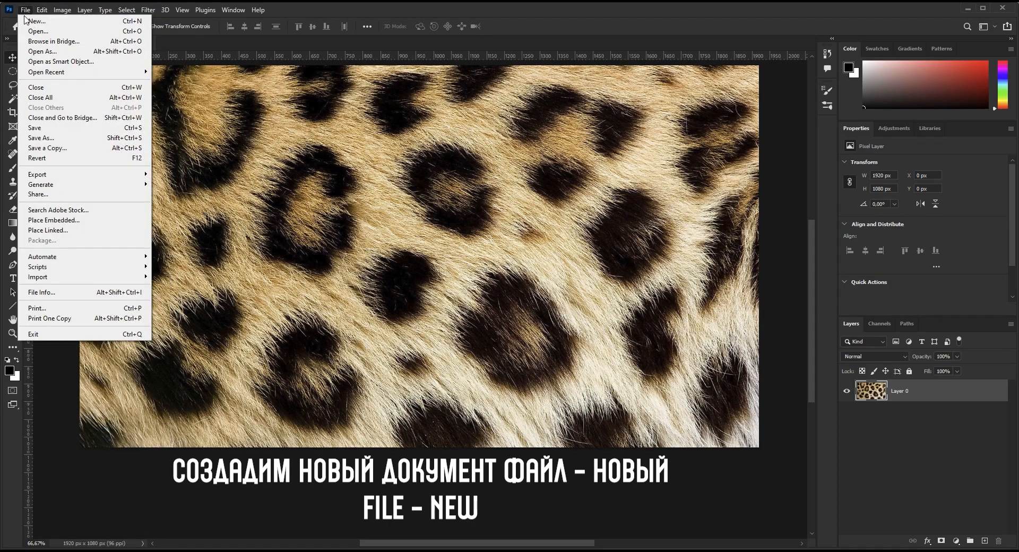
left_click(68, 24)
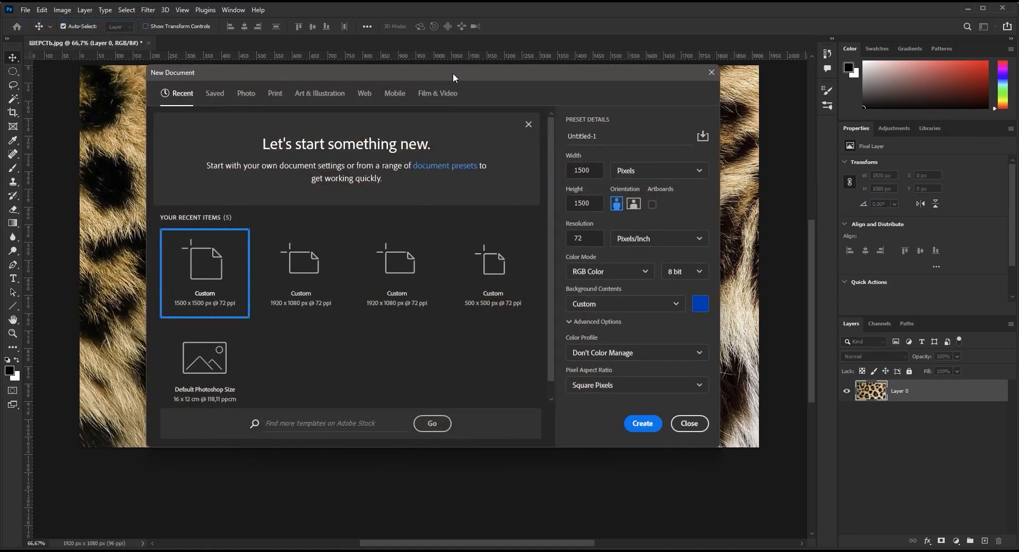
left_click(598, 169)
left_click(598, 204)
left_click(595, 242)
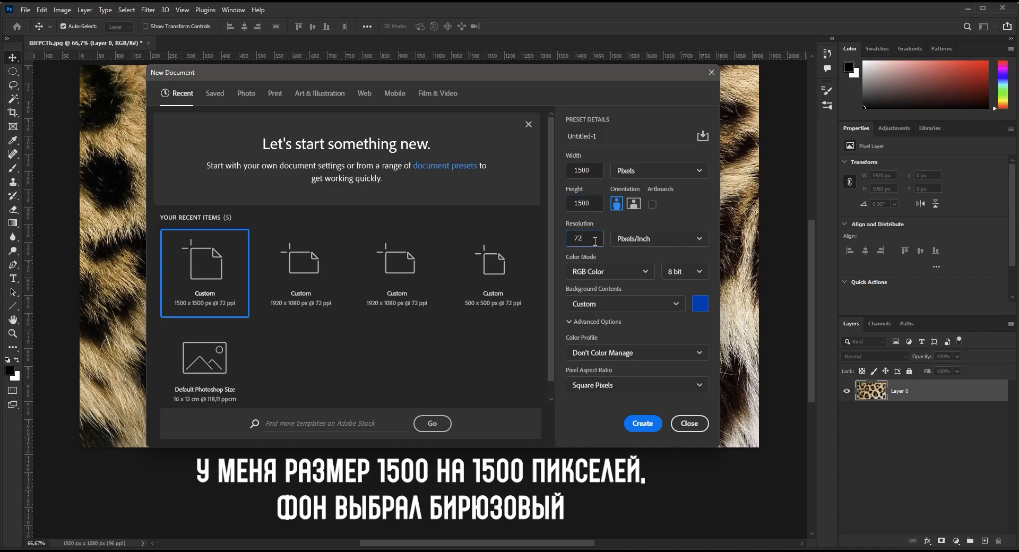
Choose the custom turquoise color 00f6ff for the new document's background contents and create the document
left_click(617, 304)
left_click(611, 358)
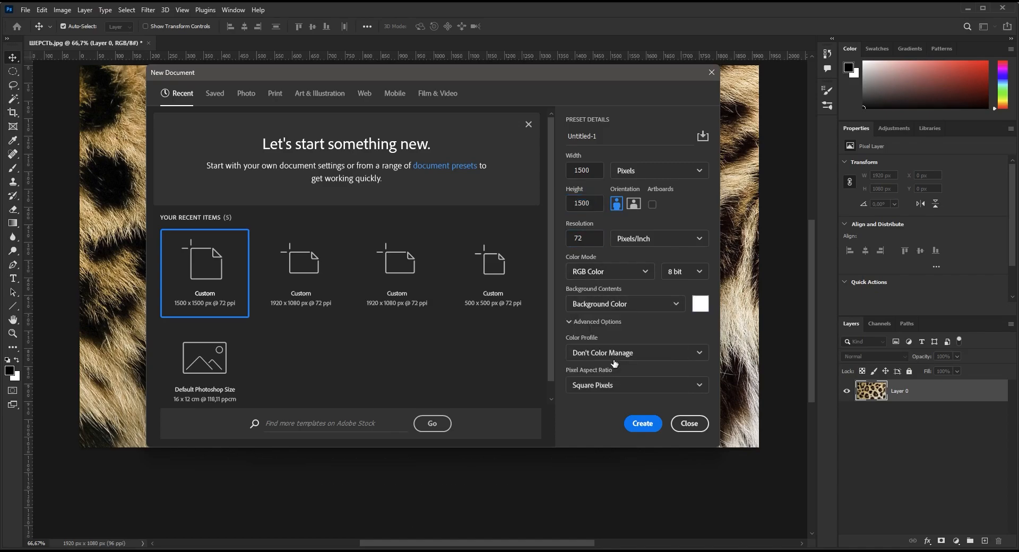
left_click(701, 310)
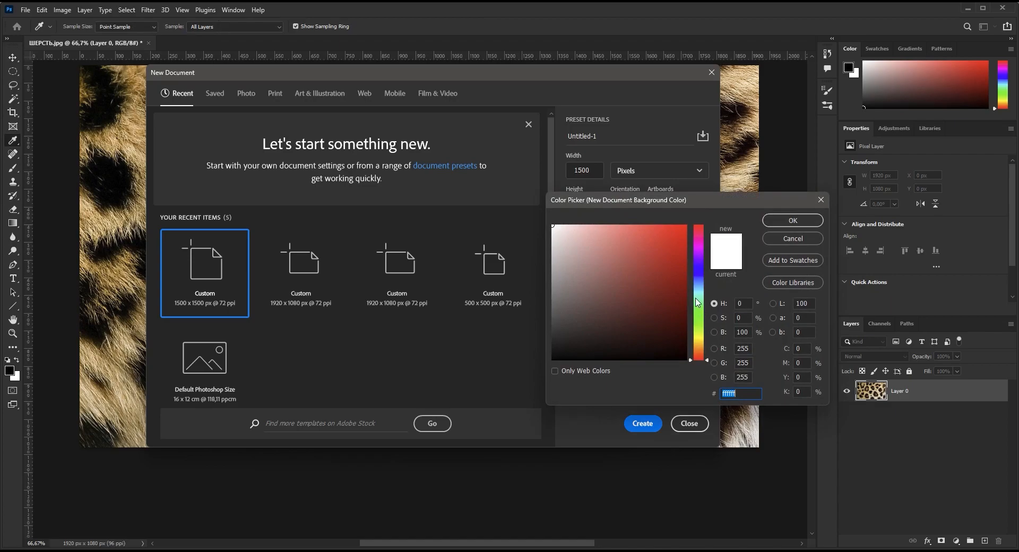
left_click(697, 287)
left_click_drag(696, 287, 696, 291)
left_click_drag(654, 257, 694, 215)
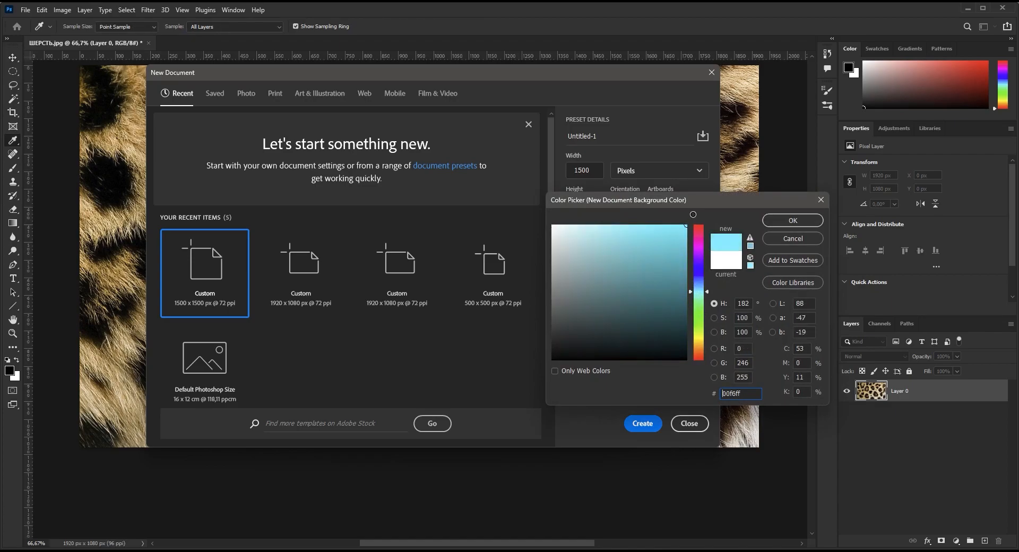
left_click(779, 215)
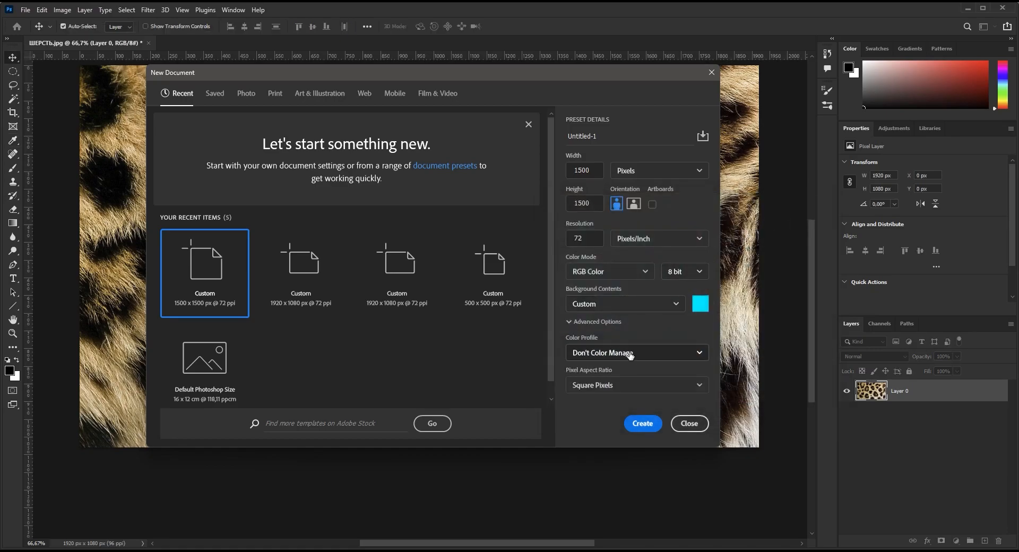
left_click(640, 423)
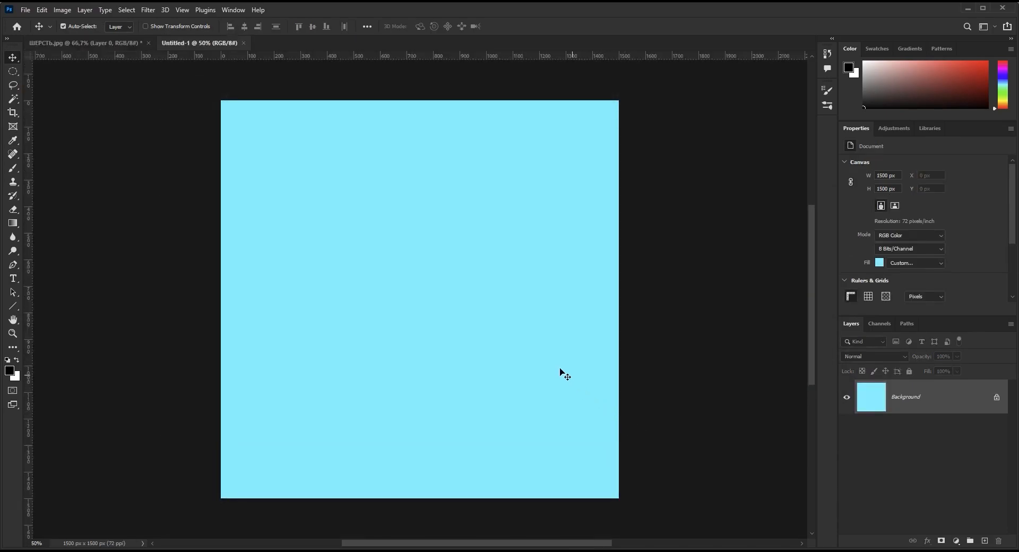
Unlock the Background layer so it is a regular editable layer
left_click_drag(489, 339, 493, 301)
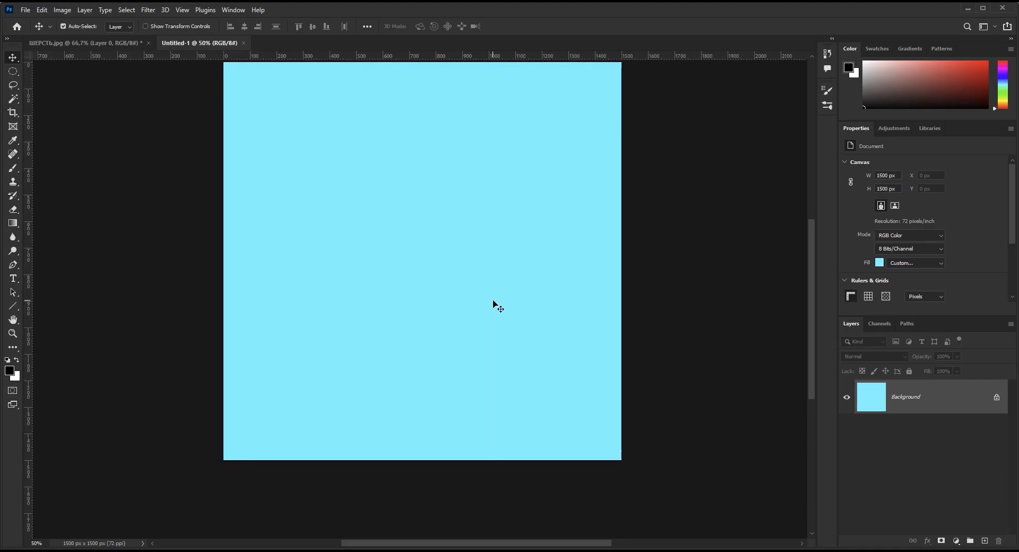
left_click(1000, 398)
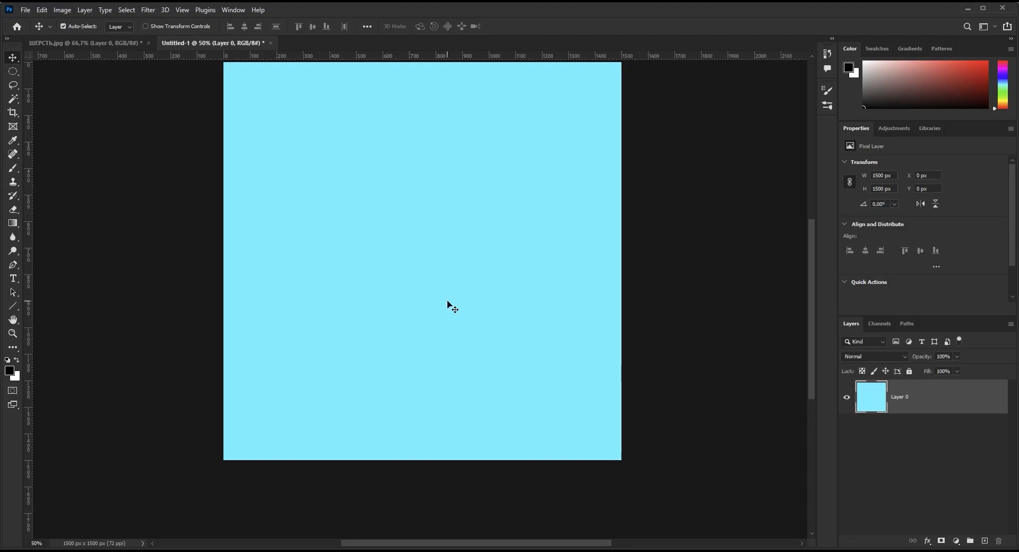
Add the letter S to the canvas as Calibri Bold text at 1296 pt in blue 0048ff
left_click(14, 279)
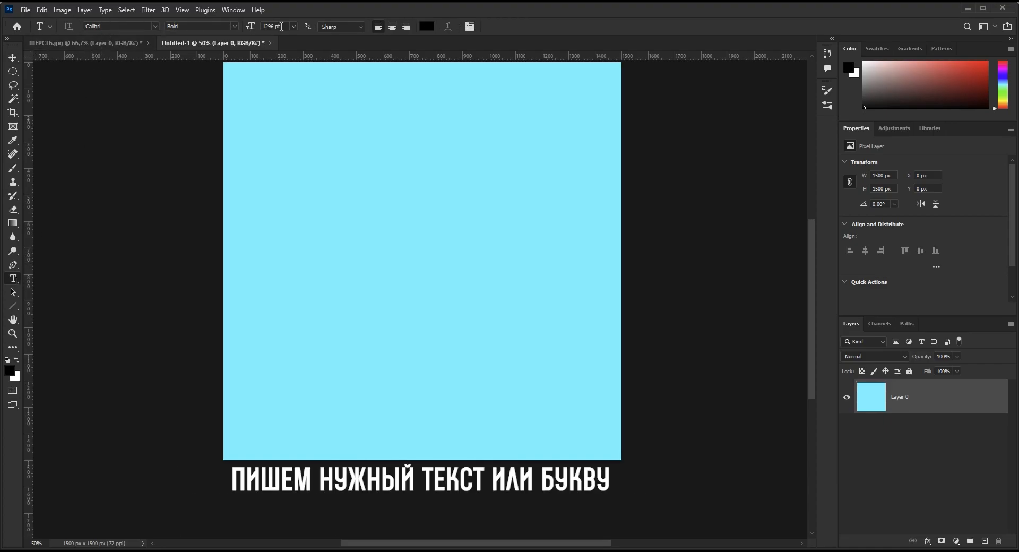
left_click(426, 26)
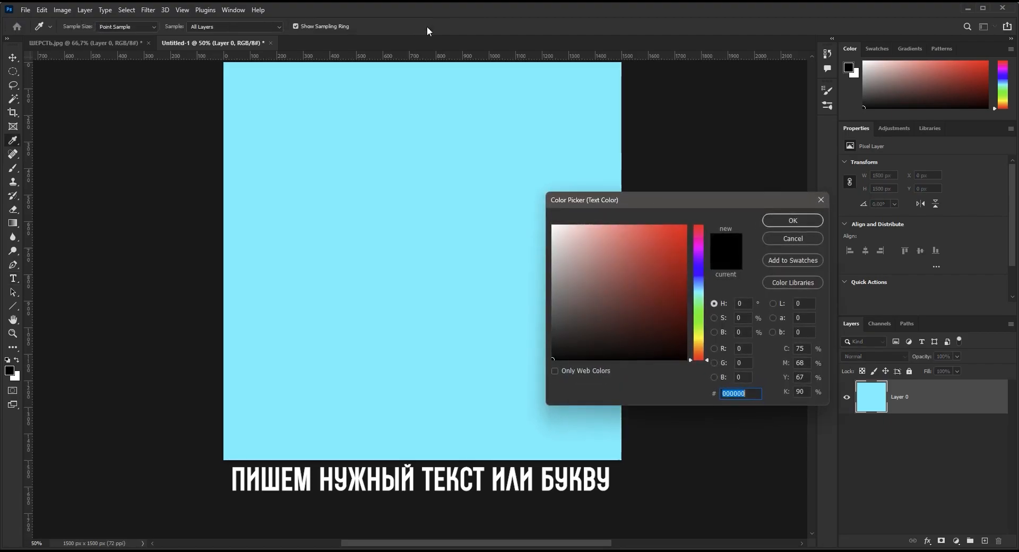
left_click_drag(698, 269, 693, 215)
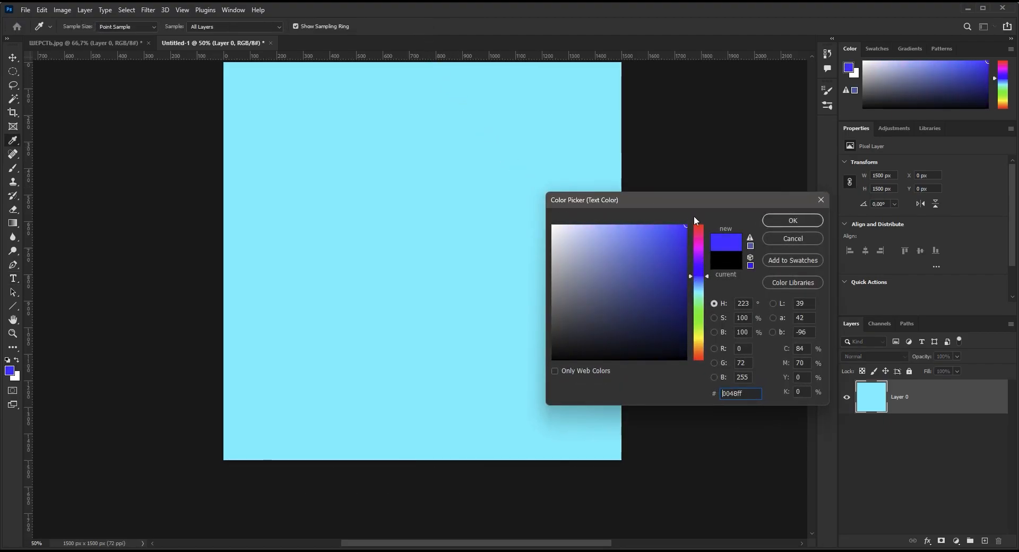
left_click(773, 222)
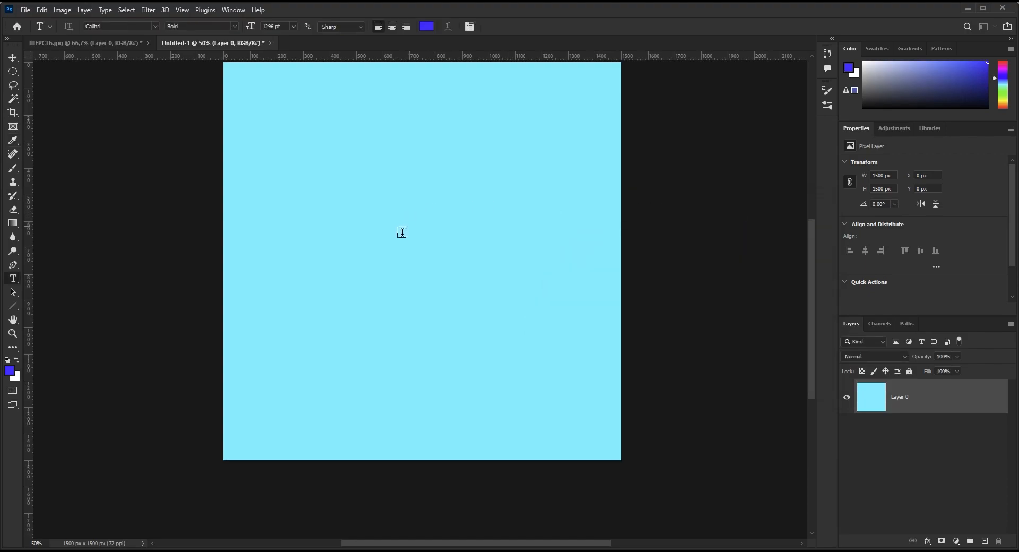
left_click(396, 277)
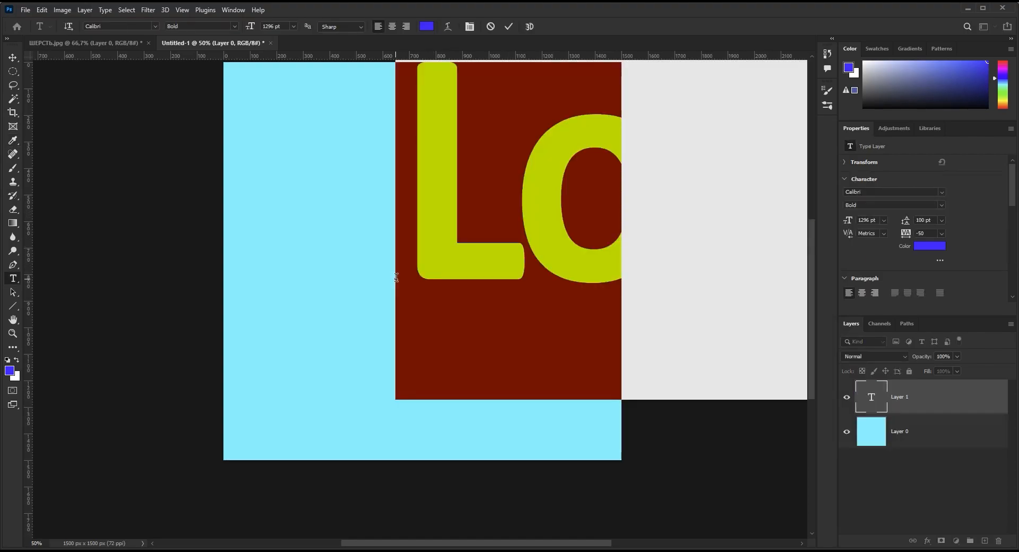
type("S")
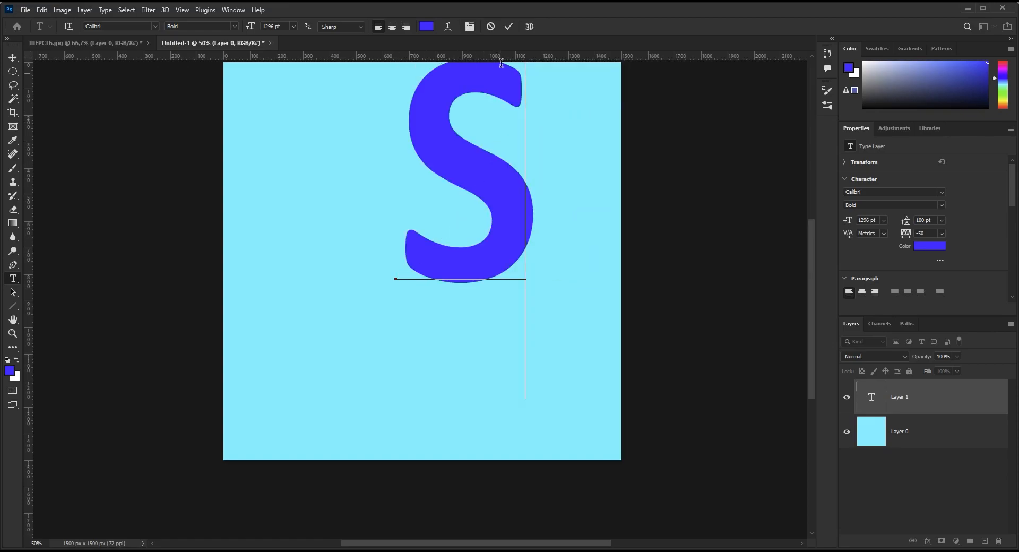
left_click(508, 27)
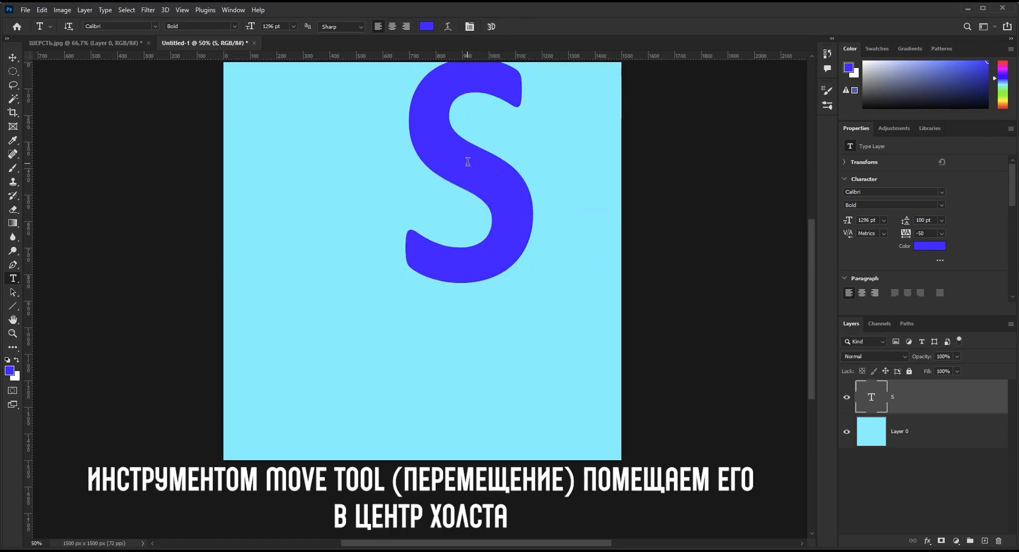
Move the letter S to the center of the canvas with the Move tool
left_click(13, 56)
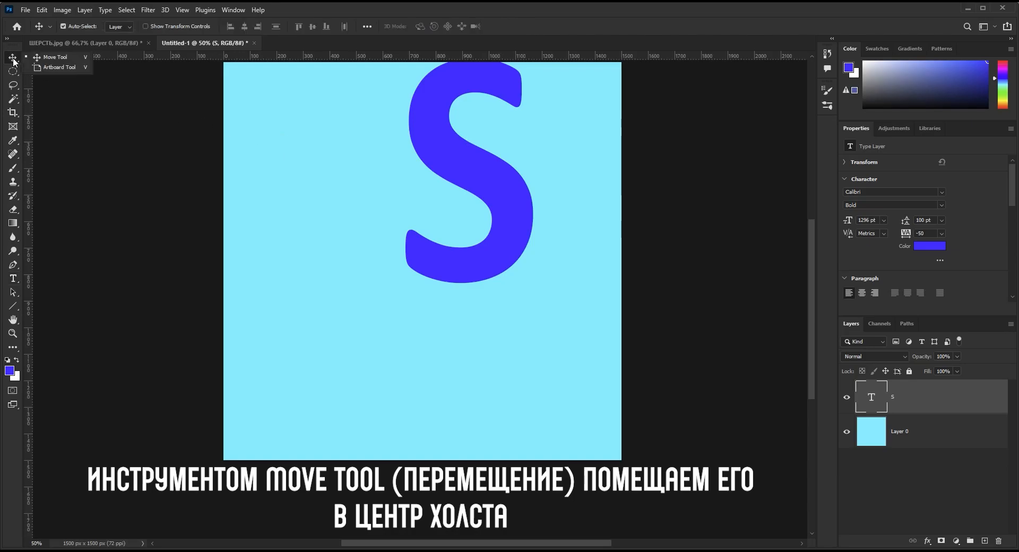
left_click(62, 60)
left_click_drag(448, 153, 414, 245)
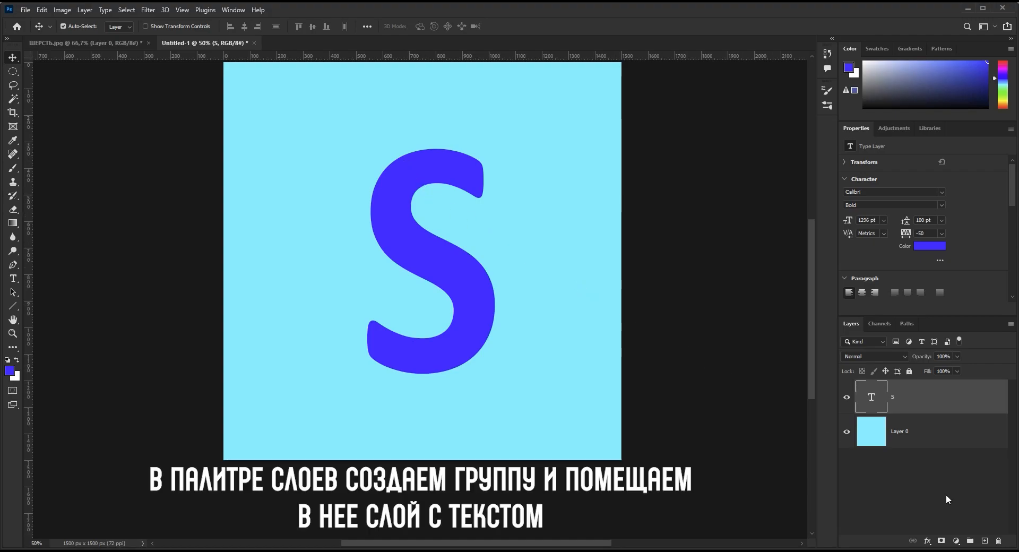
Create a new layer group and place the S text layer inside it
left_click(970, 541)
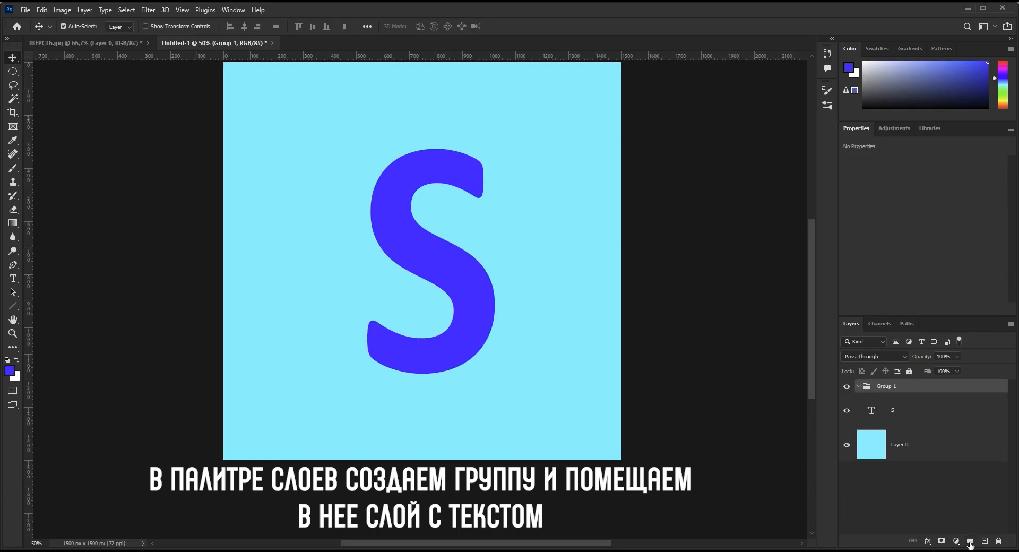
left_click(926, 414)
left_click_drag(926, 413, 951, 389)
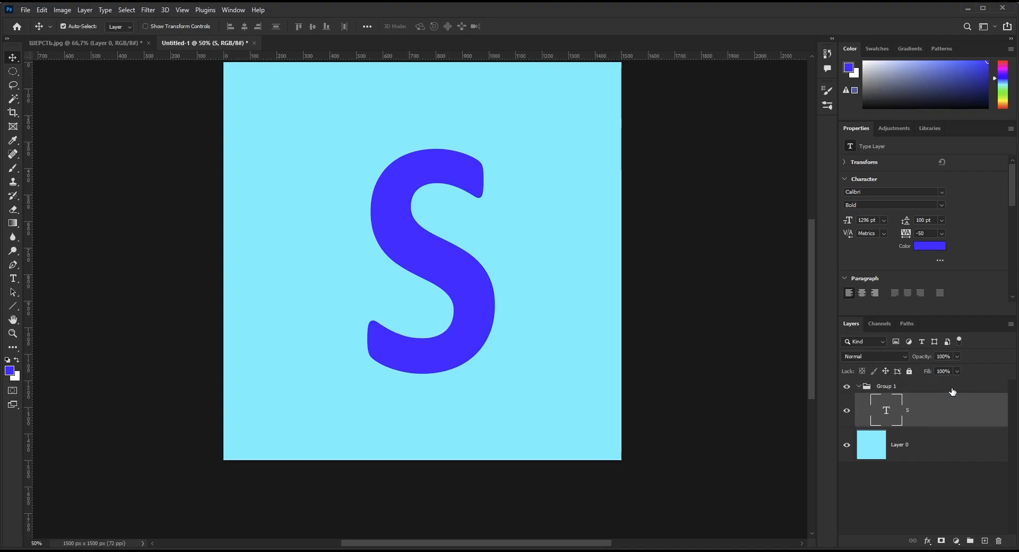
Give the group a black Multiply drop shadow with 65% opacity, 30° angle, 1 px distance, 45 px size and 1% noise
left_click(954, 389)
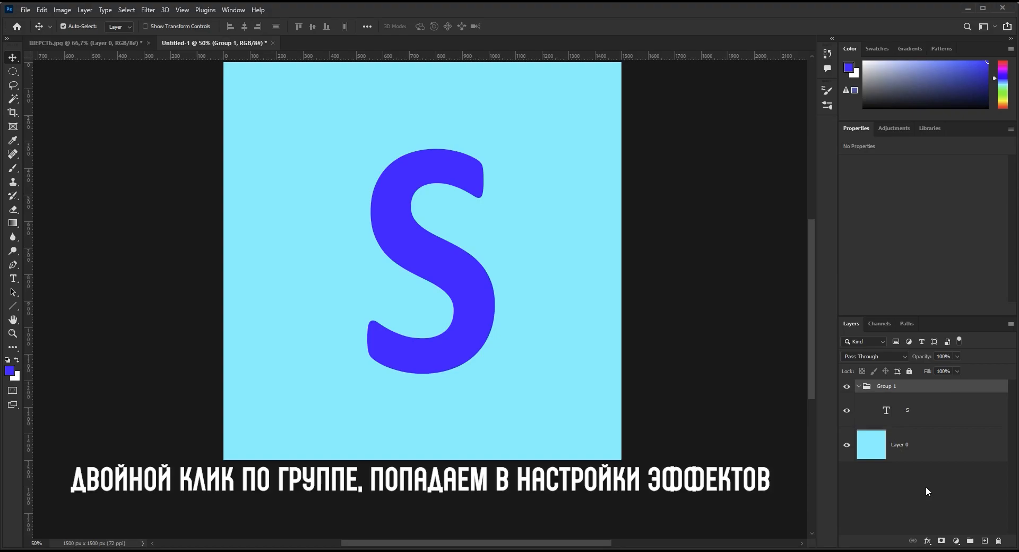
double_click(955, 388)
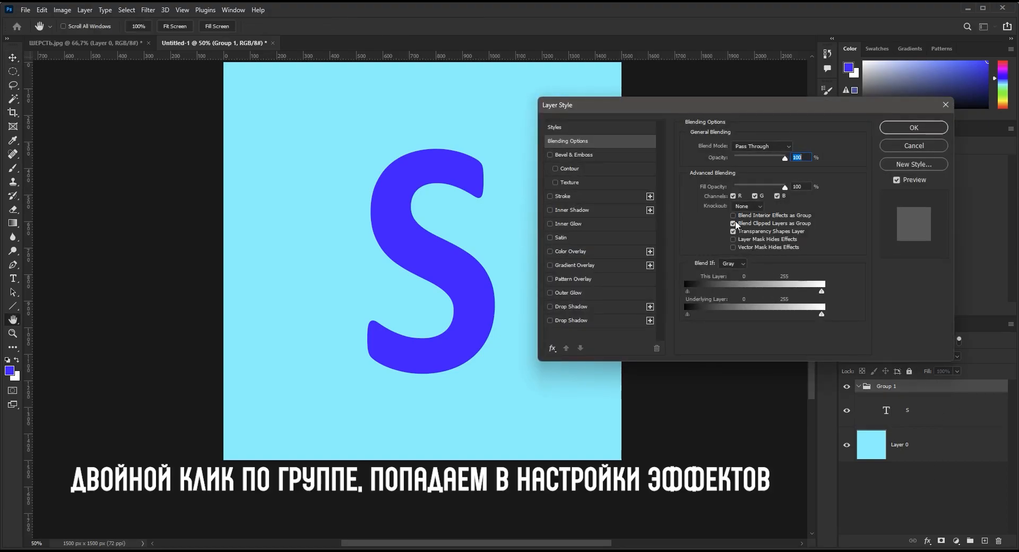
left_click(596, 320)
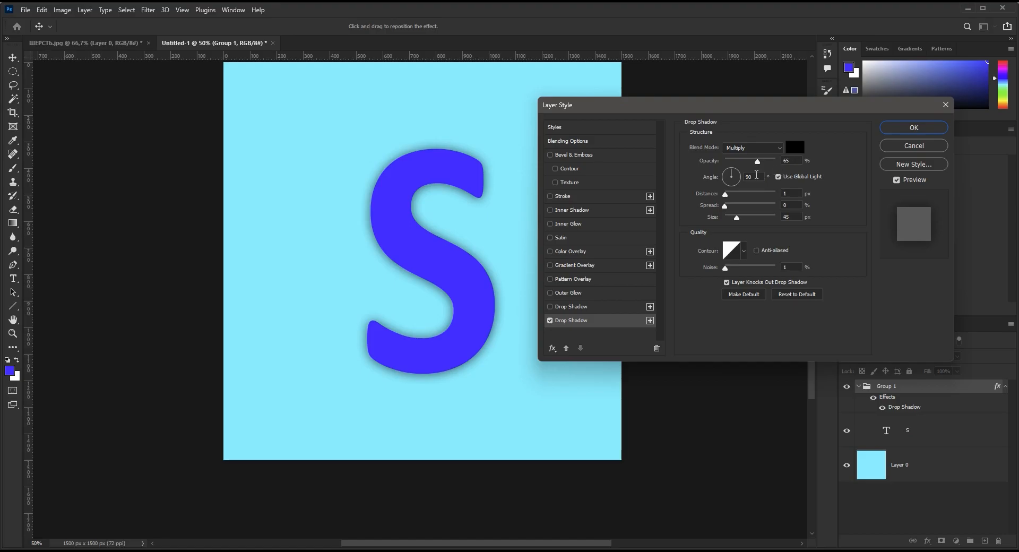
left_click_drag(757, 176, 739, 176)
type("30")
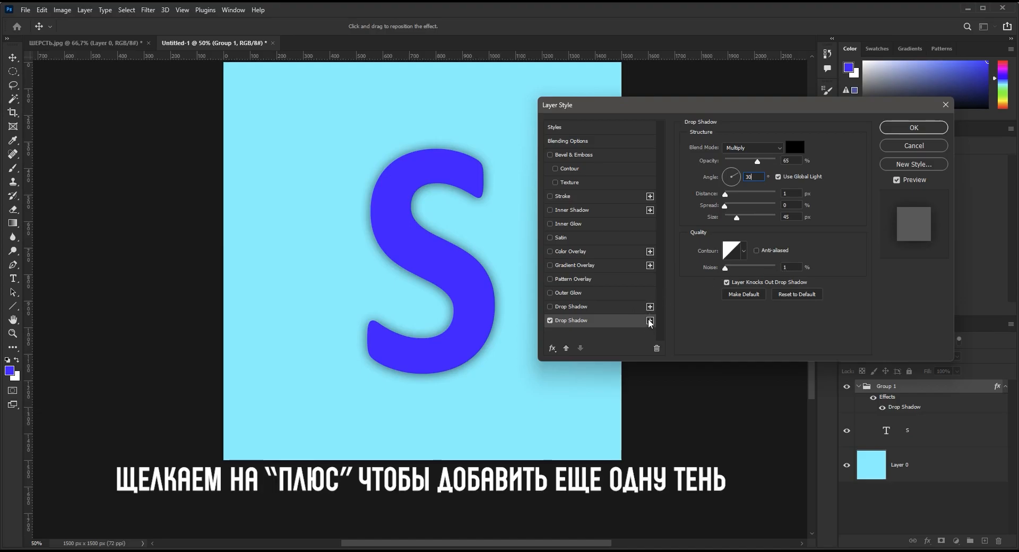
Add a second drop shadow (40% opacity, 53° angle, 4 px distance, 10 px size) and a smooth 45 px Inner Bevel to the group
left_click(620, 310)
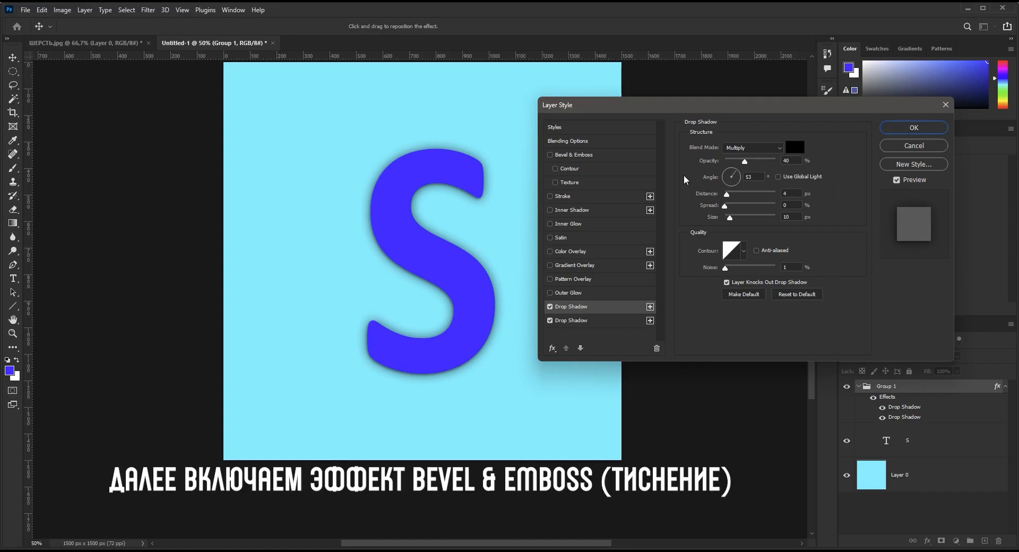
left_click(594, 155)
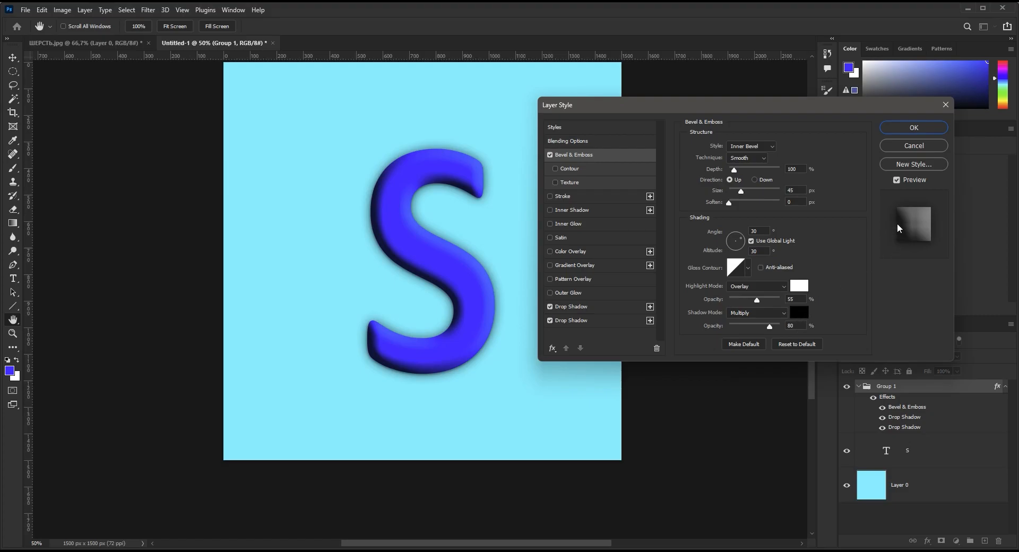
left_click(904, 130)
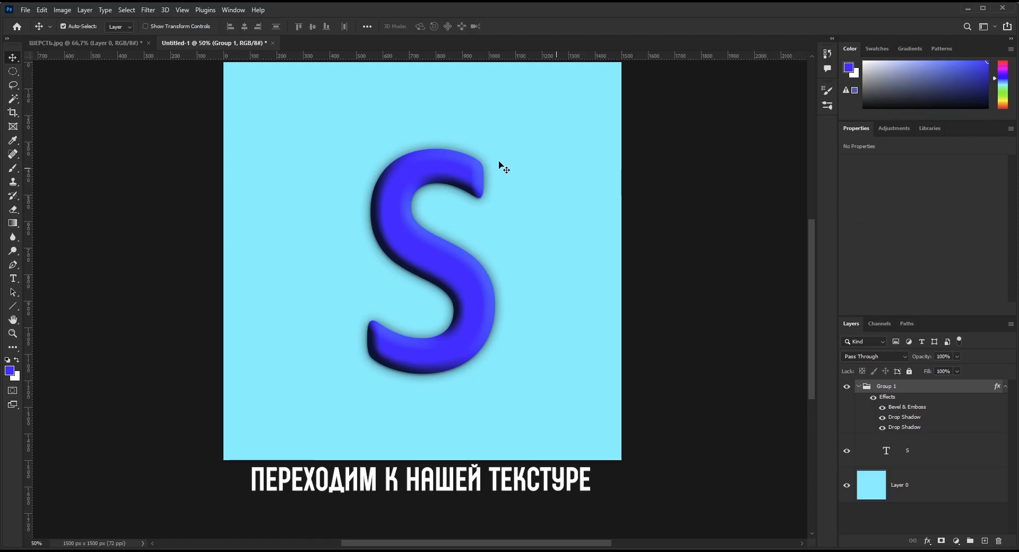
Bring the leopard fur texture from ШЕРСТЬ.jpg into the text document with the Move tool, covering the letter
left_click(74, 41)
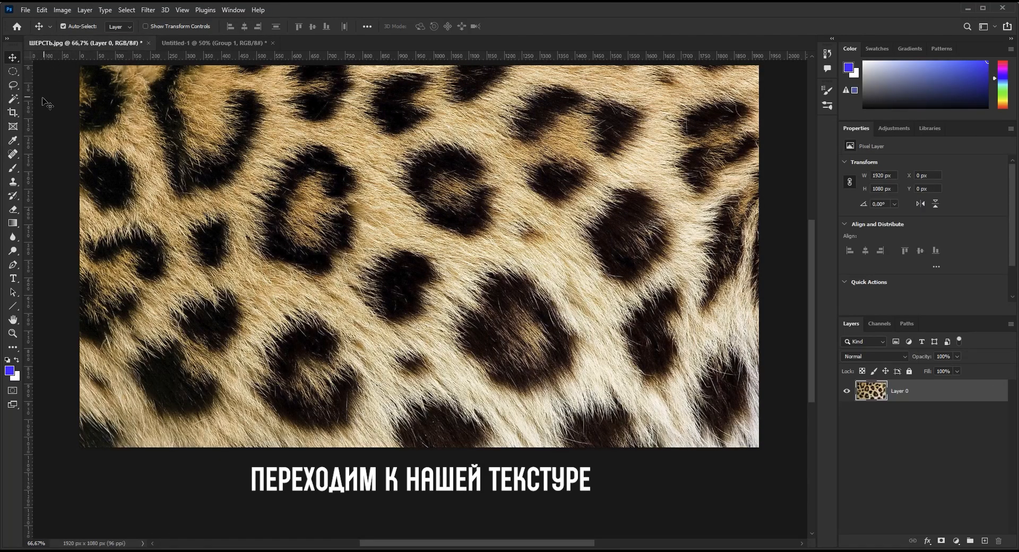
right_click(11, 58)
left_click(69, 56)
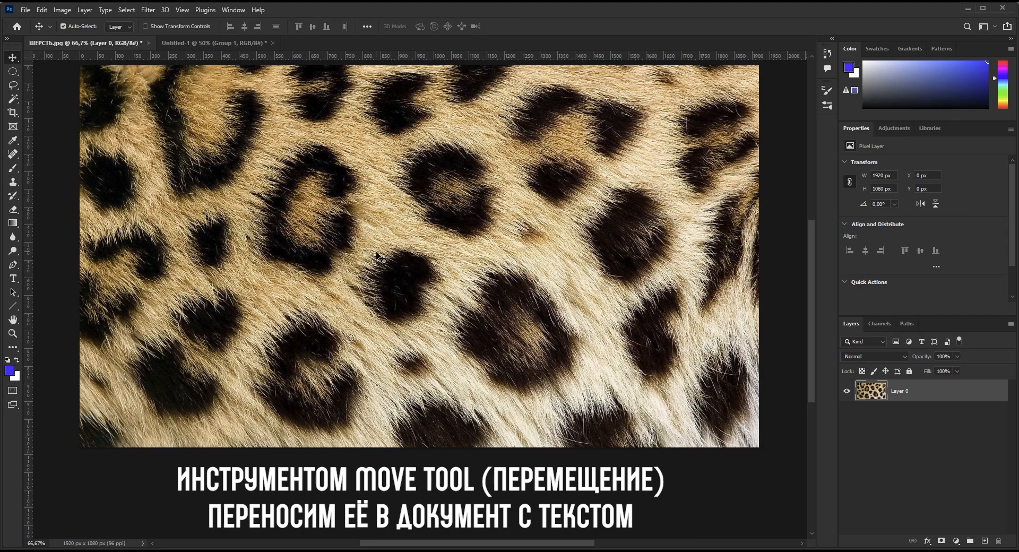
left_click_drag(377, 254, 430, 255)
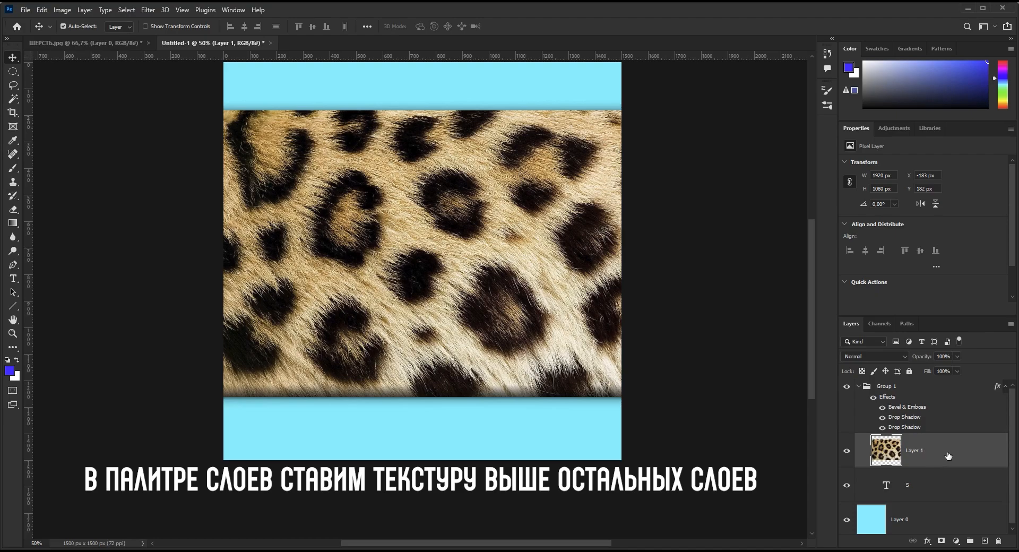
Place the fur texture layer above the group and clip it to the group with a clipping mask
left_click_drag(948, 456, 944, 382)
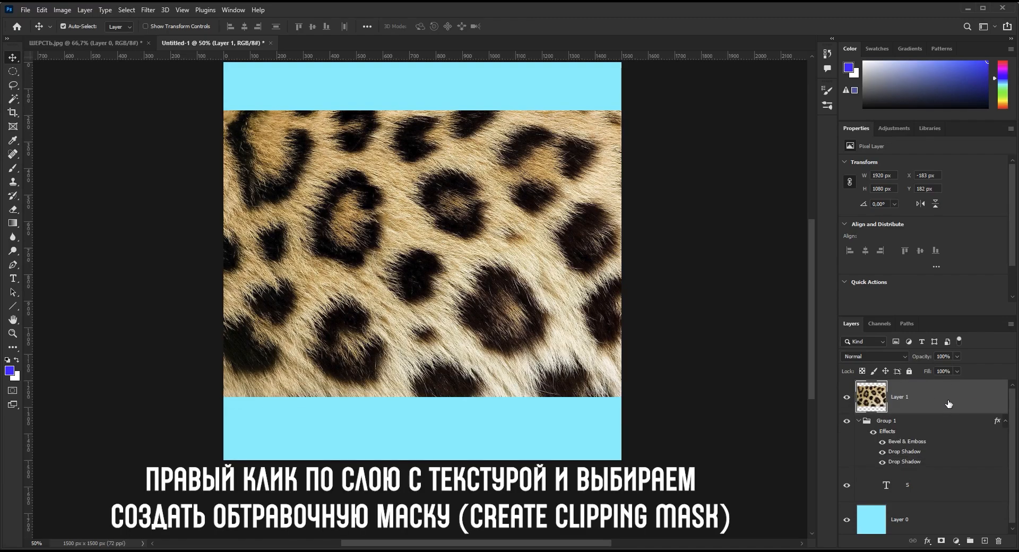
right_click(948, 404)
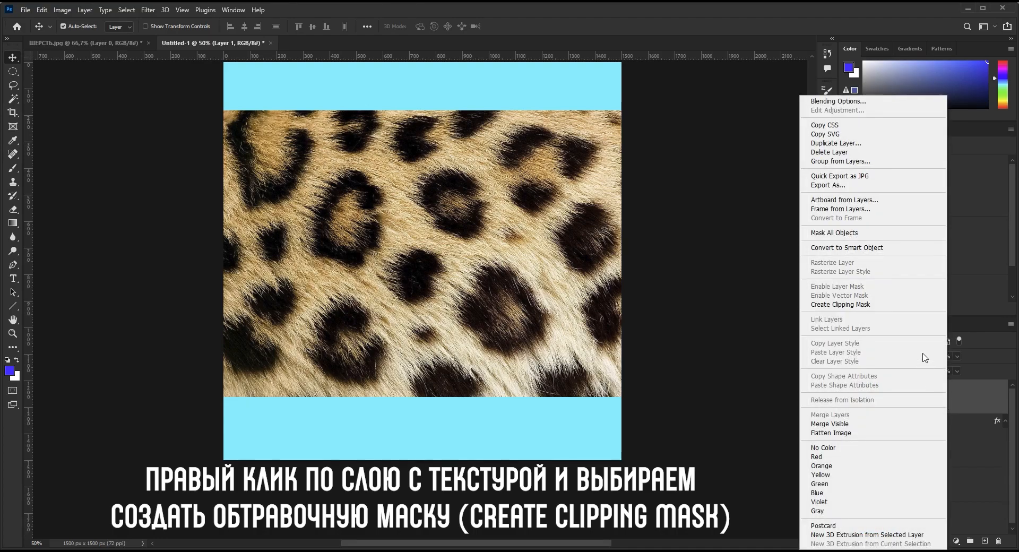
left_click(912, 305)
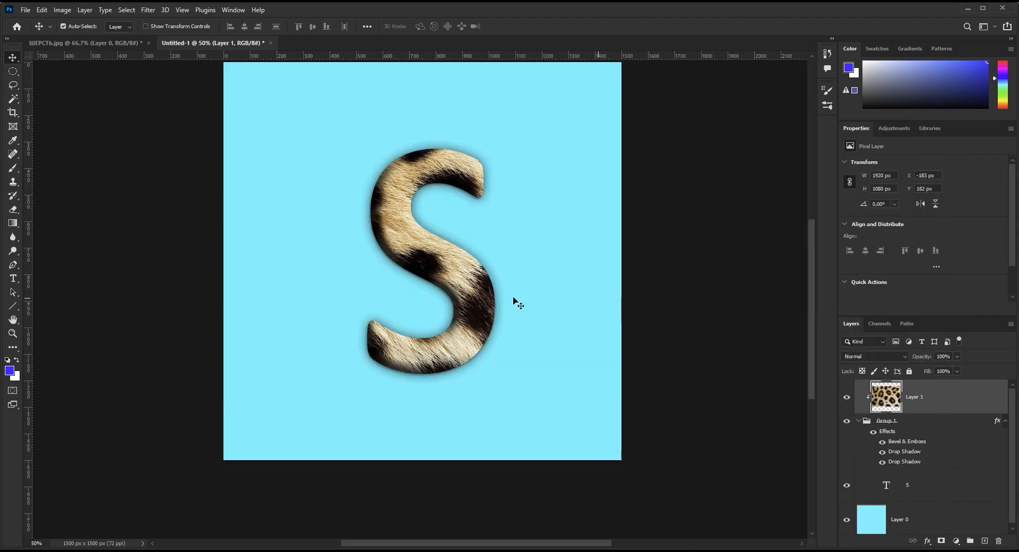
Reset the foreground and background colors to default black and white and activate the Brush tool
left_click(8, 360)
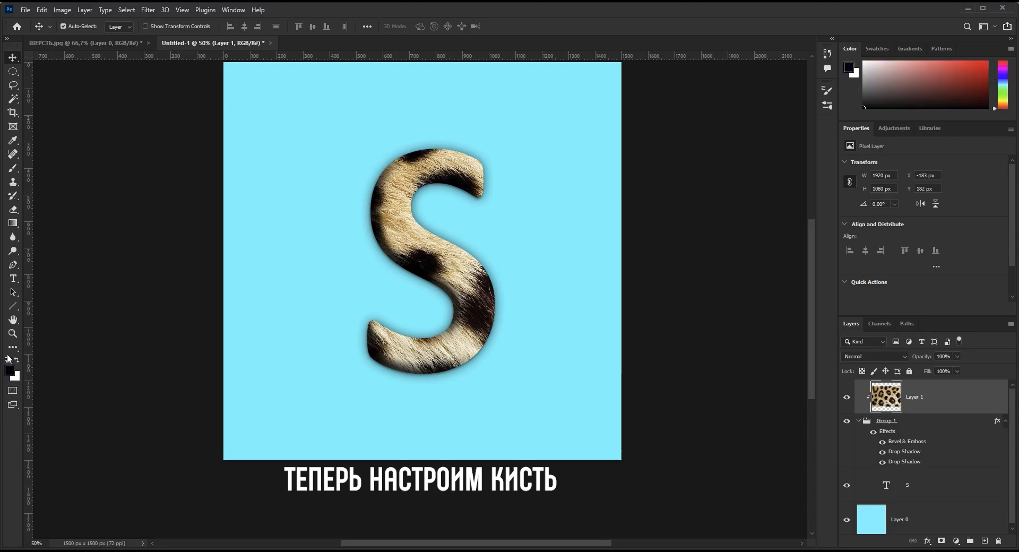
left_click(13, 168)
right_click(14, 167)
left_click(47, 165)
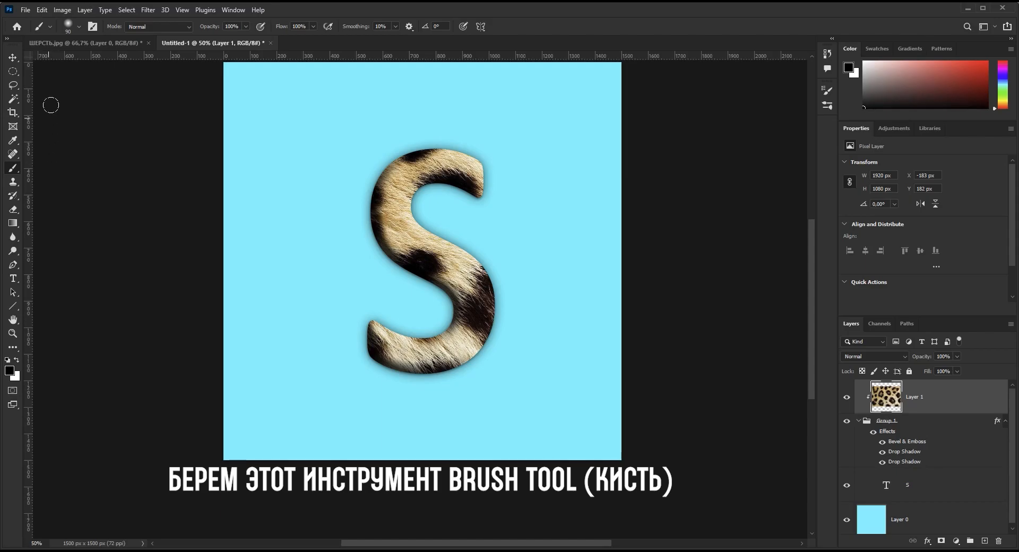
Restore the Legacy Brushes set to the list of brush presets
left_click(79, 27)
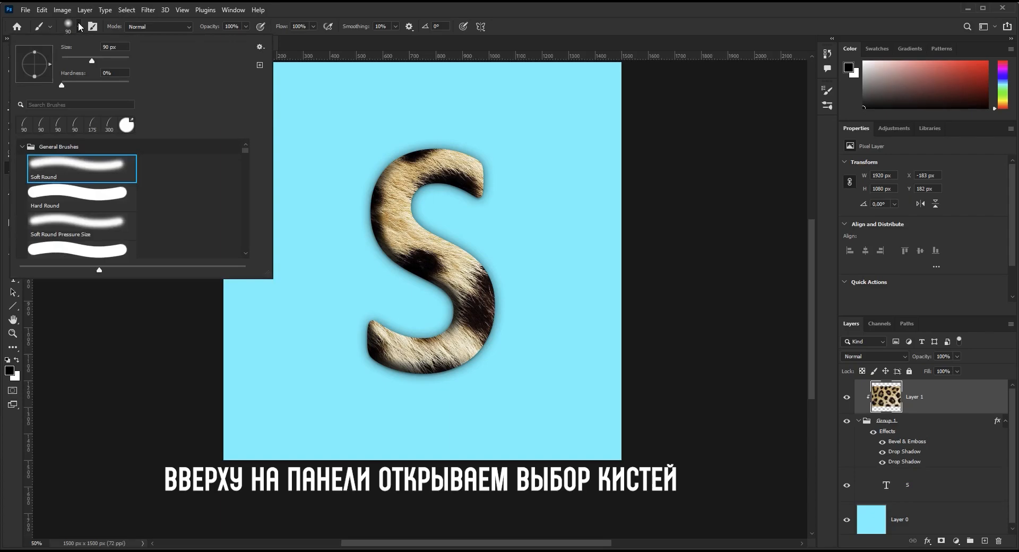
left_click(260, 48)
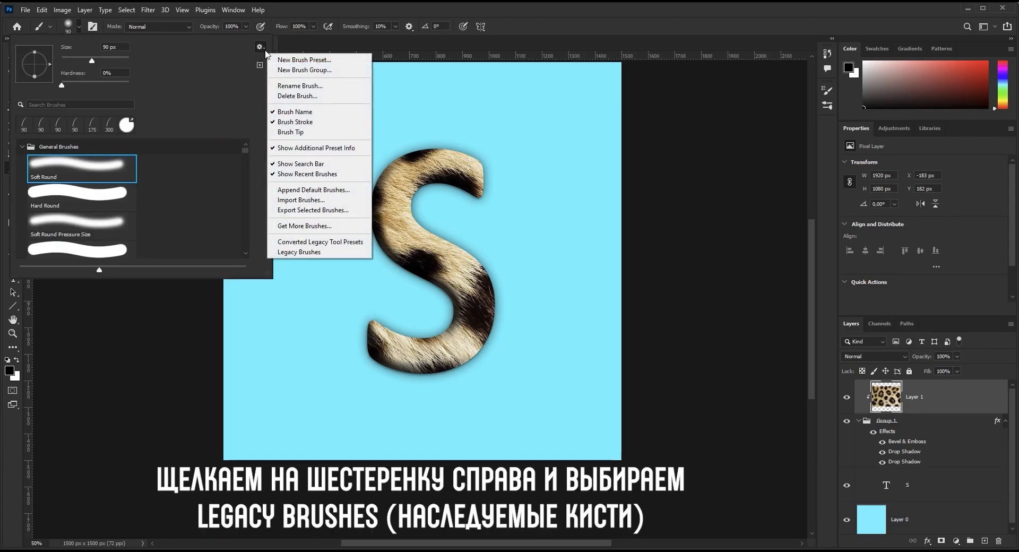
left_click(353, 253)
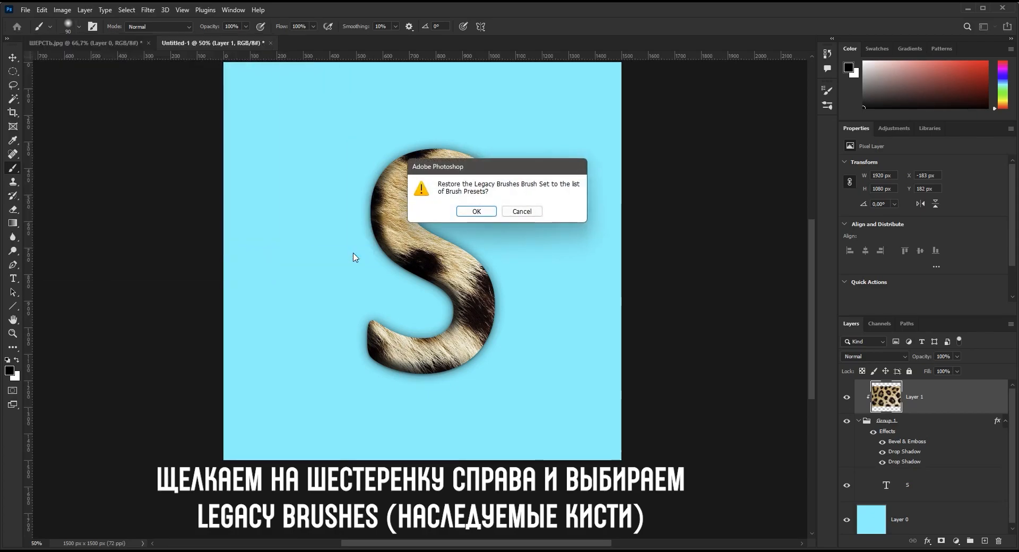
left_click(476, 212)
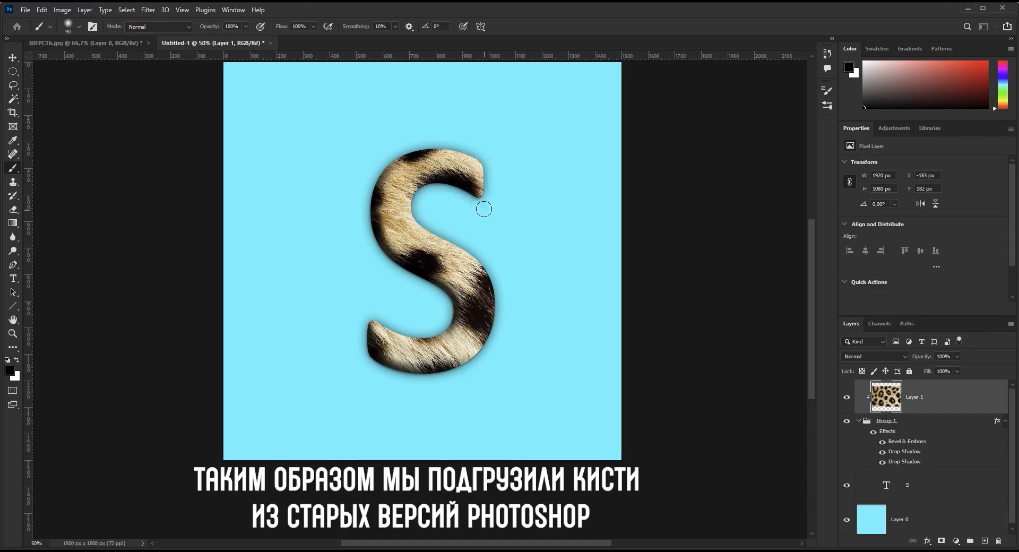
Search the brush presets for "grass" and choose the legacy Dune Grass brush
left_click(81, 26)
left_click(70, 104)
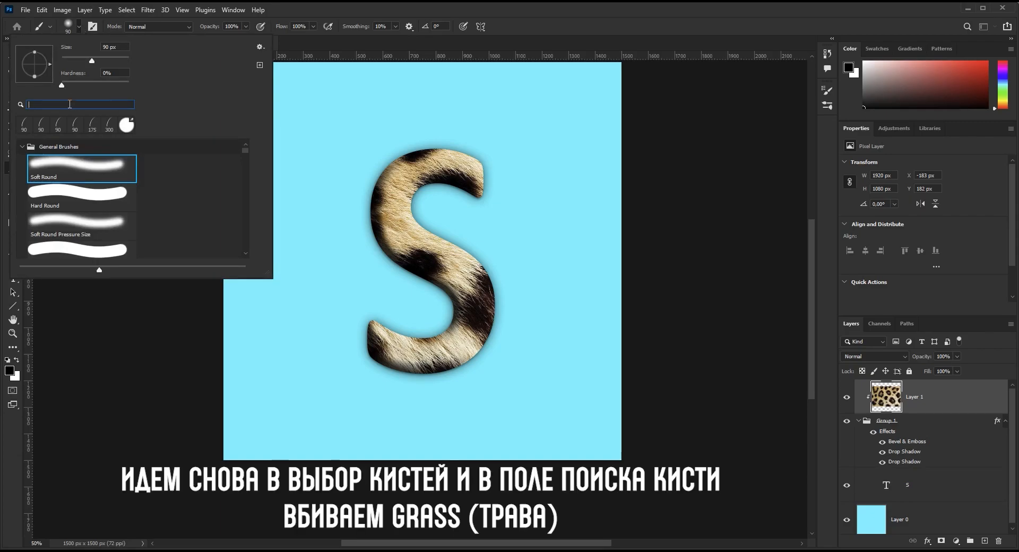
type("grass")
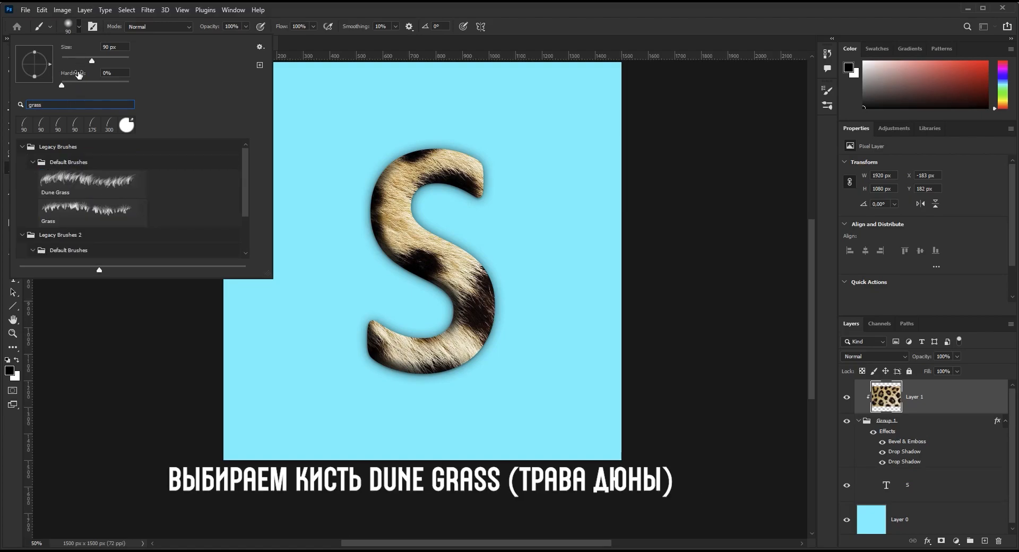
left_click(103, 182)
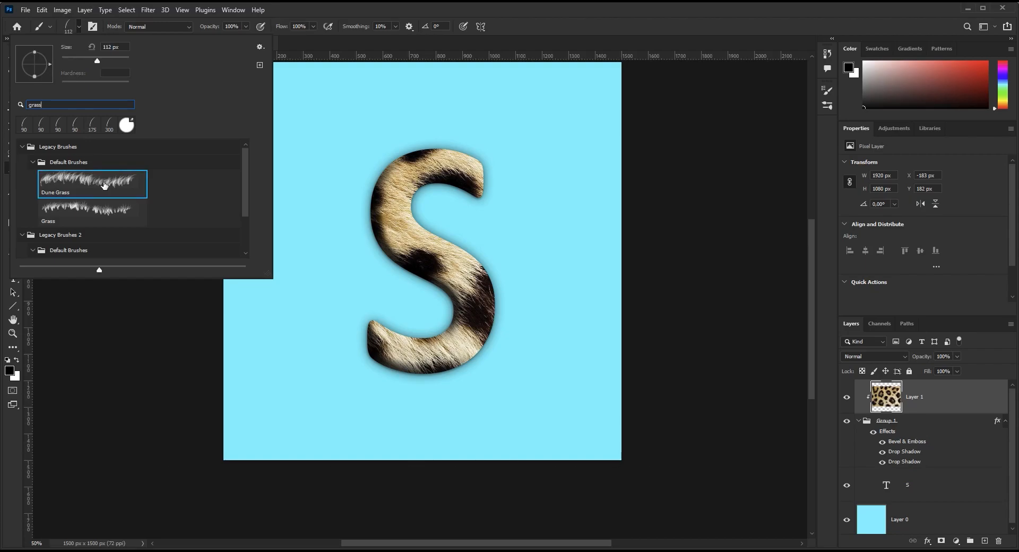
left_click(304, 14)
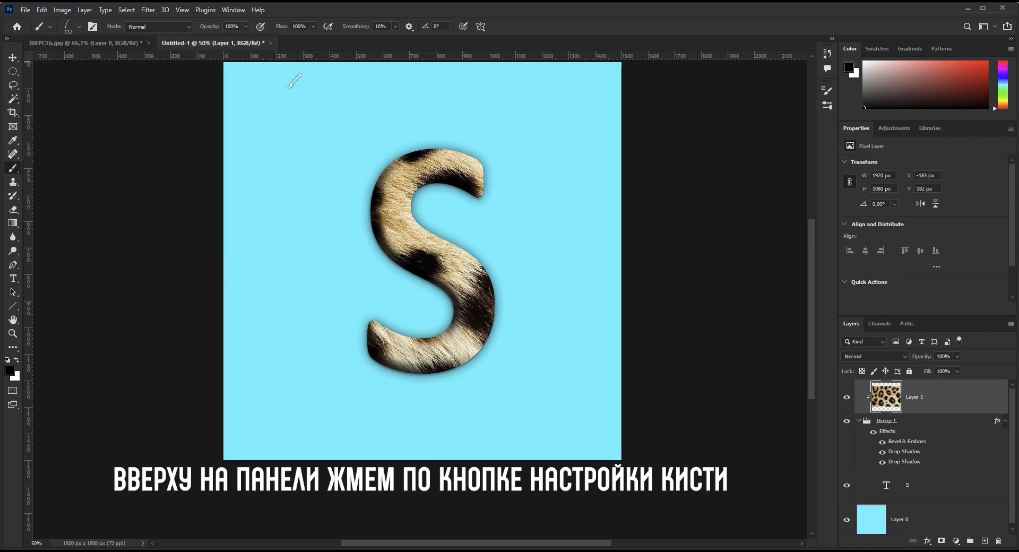
Disable Color Dynamics and Transfer for the brush and set the Angle Jitter control in Shape Dynamics to Direction
left_click(93, 26)
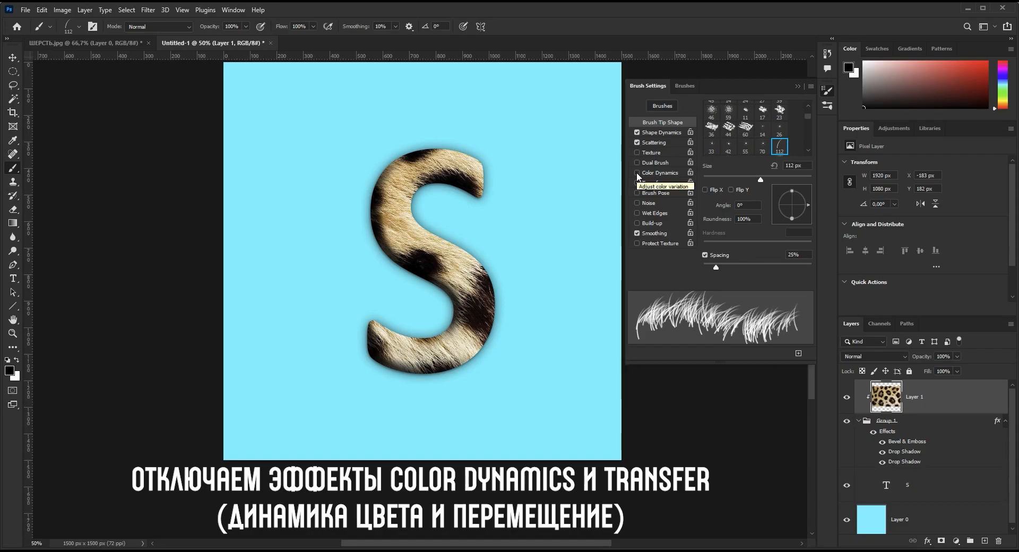
left_click(661, 132)
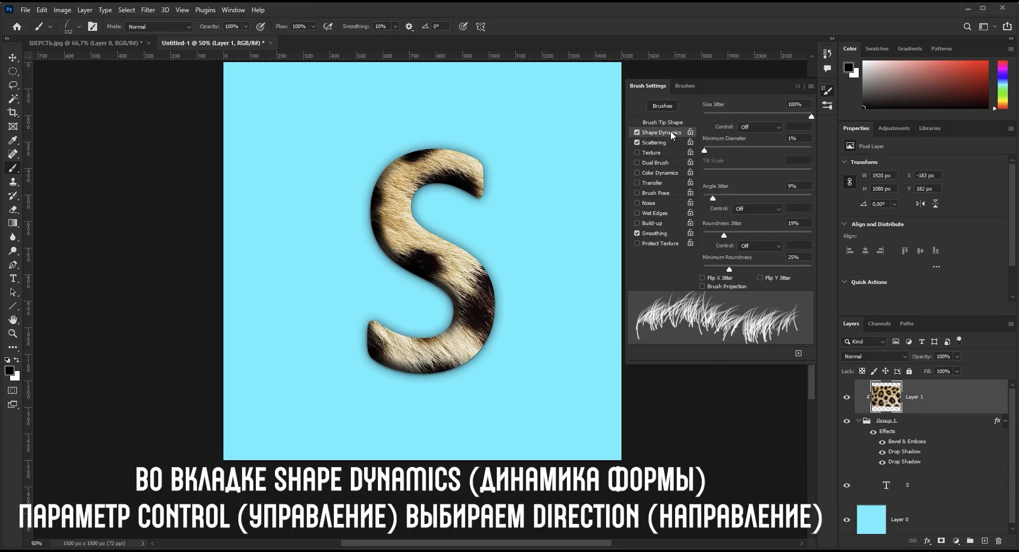
left_click(761, 210)
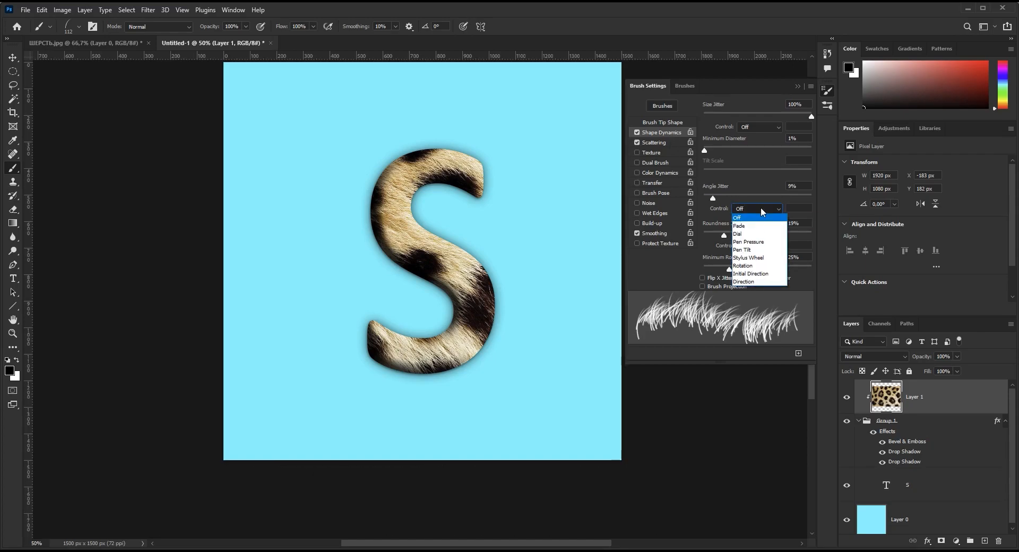
left_click(763, 282)
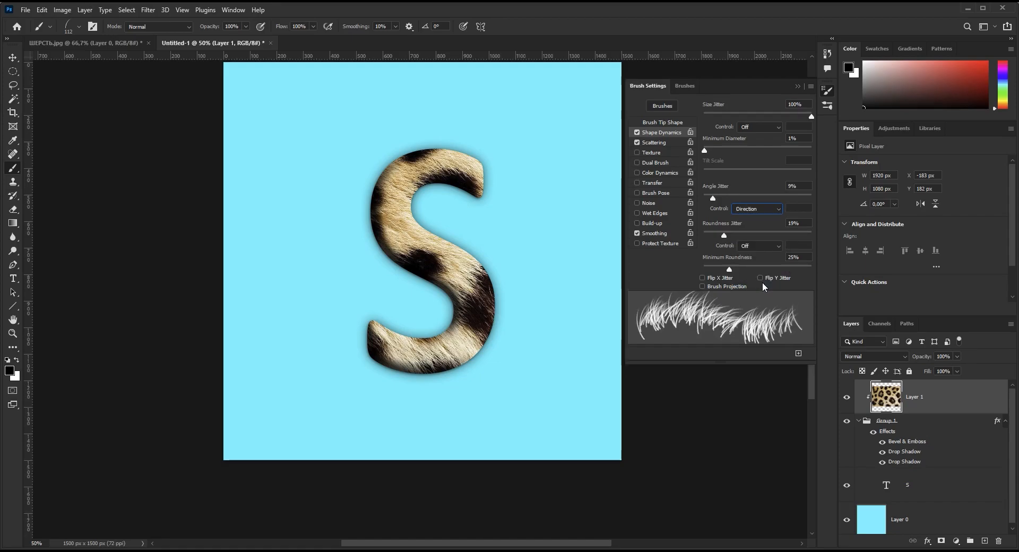
left_click(798, 87)
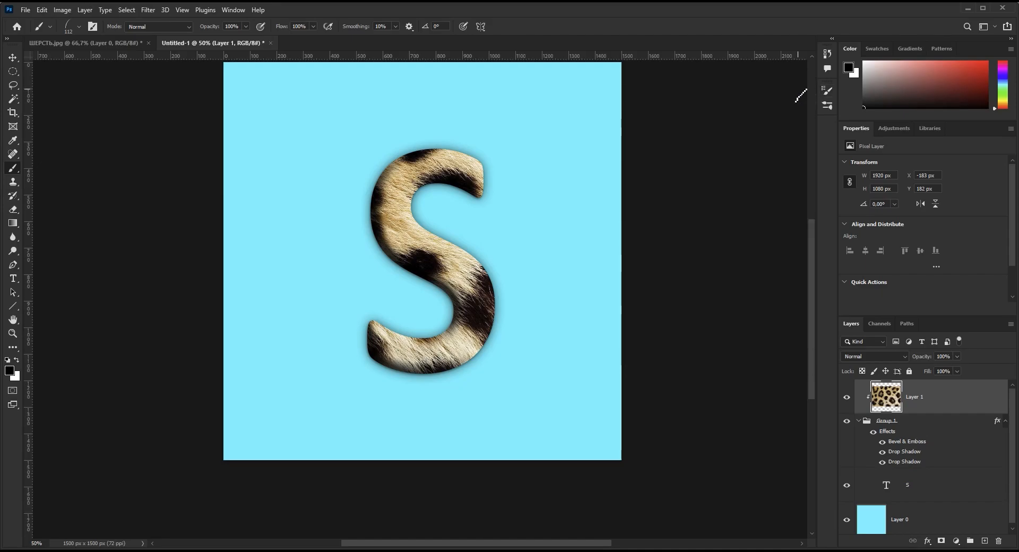
Add a new empty layer directly above the S text layer inside the group
left_click_drag(1014, 407, 1015, 450)
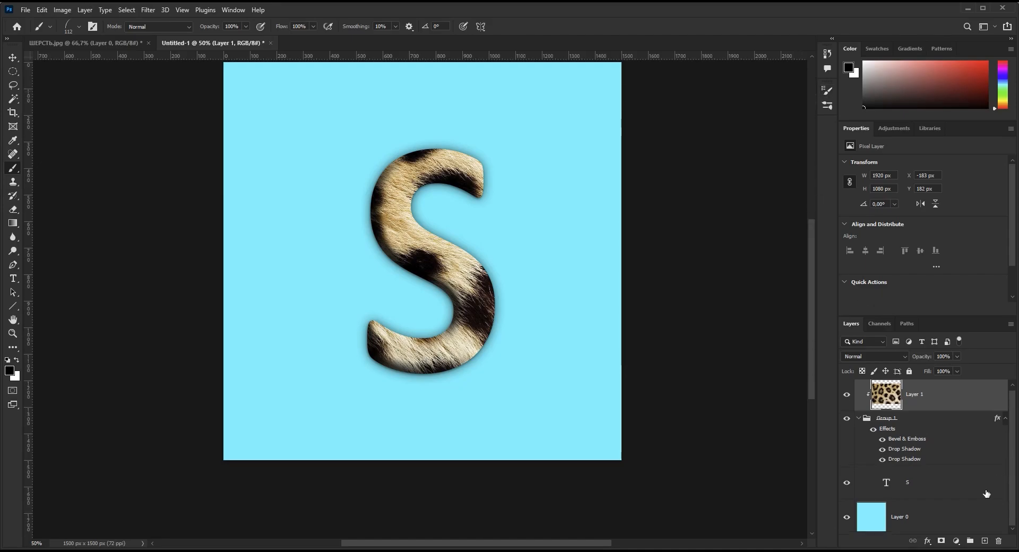
left_click(934, 484)
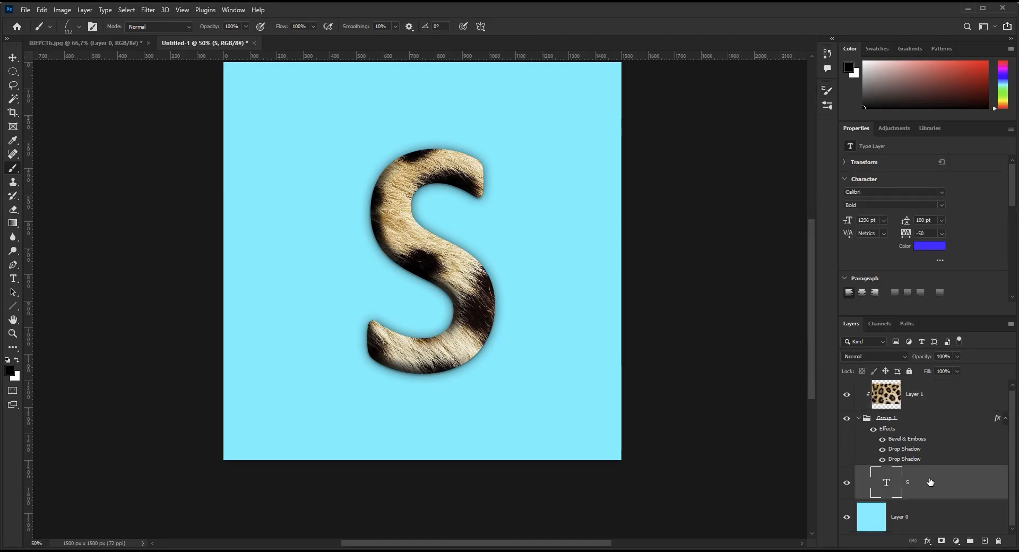
left_click(985, 541)
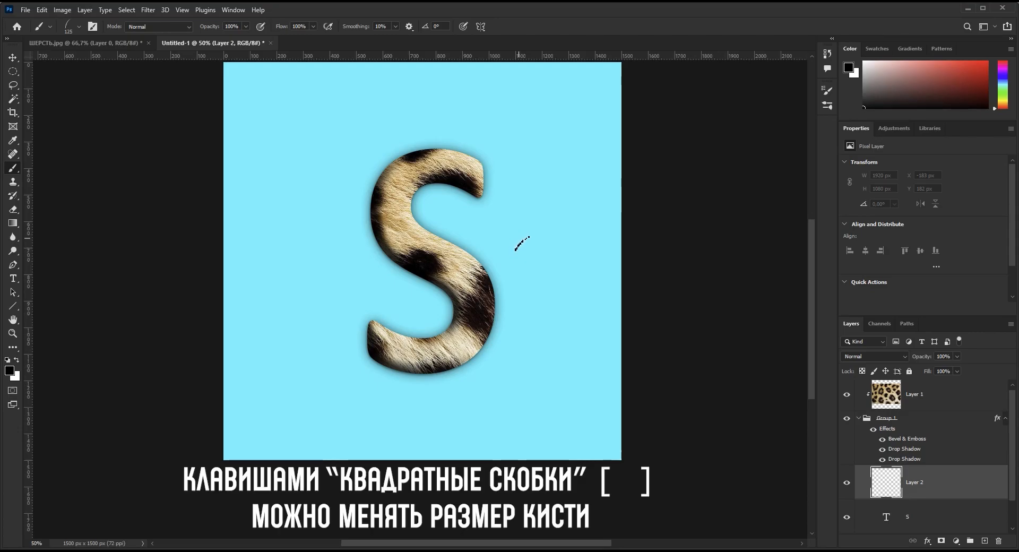
key("bracketright")
key("bracketright")
key("bracketright")
key("bracketright")
key("bracketleft")
key("bracketleft")
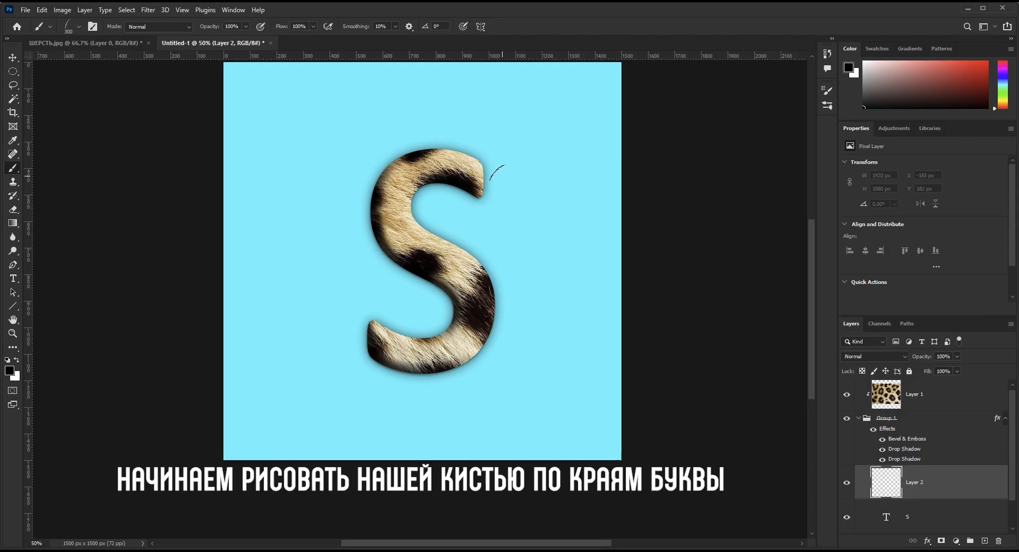
left_click_drag(473, 147, 433, 123)
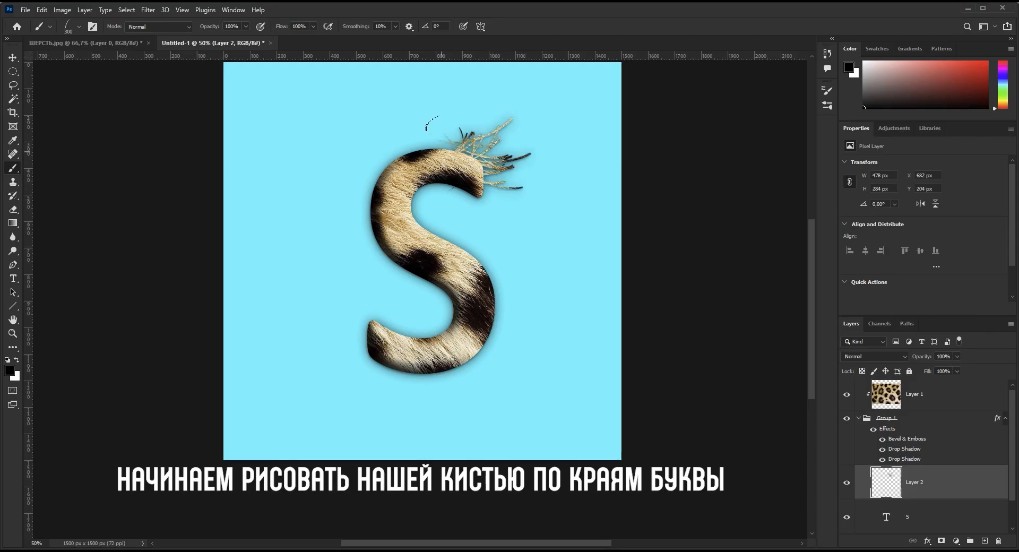
key("ctrl+z")
Reduce the brush to 100 px and paint fur strokes on the S's upper end, inner upper curve and right-hand lower curve
key("bracketleft")
key("bracketleft")
left_click_drag(487, 158, 426, 149)
mouse_move(434, 186)
left_mouse_down()
mouse_move(413, 206)
mouse_move(436, 232)
left_mouse_up()
left_click_drag(474, 259, 507, 286)
left_click_drag(501, 321, 451, 378)
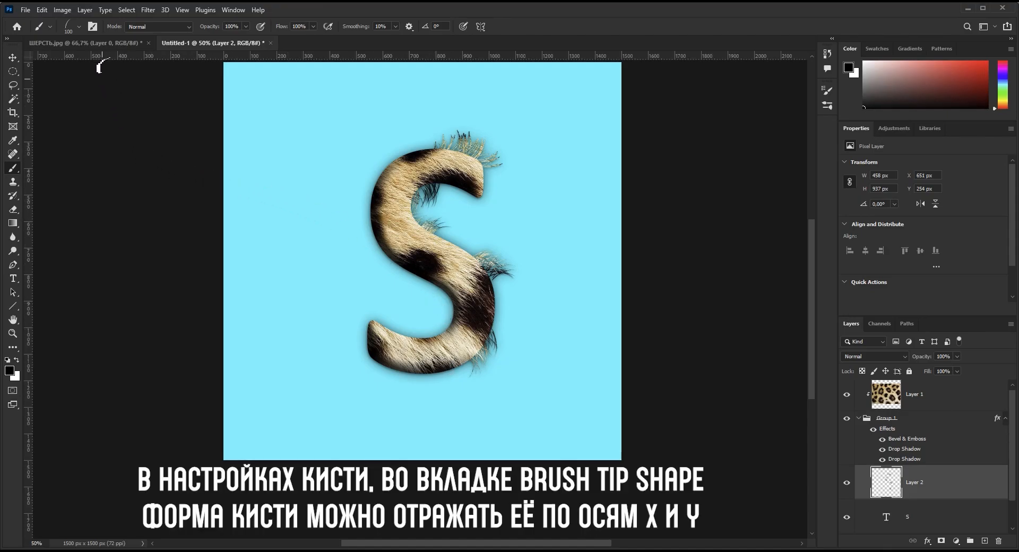
Enable Flip X for the brush tip and paint fur along the upper and left outer edge of the S
left_click(92, 26)
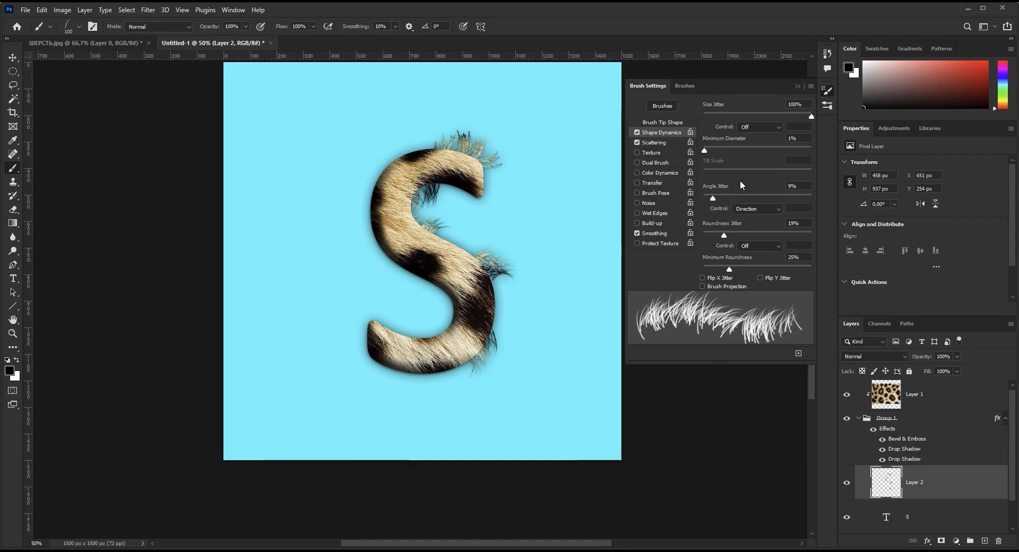
key("ctrl+minus")
key("ctrl+plus")
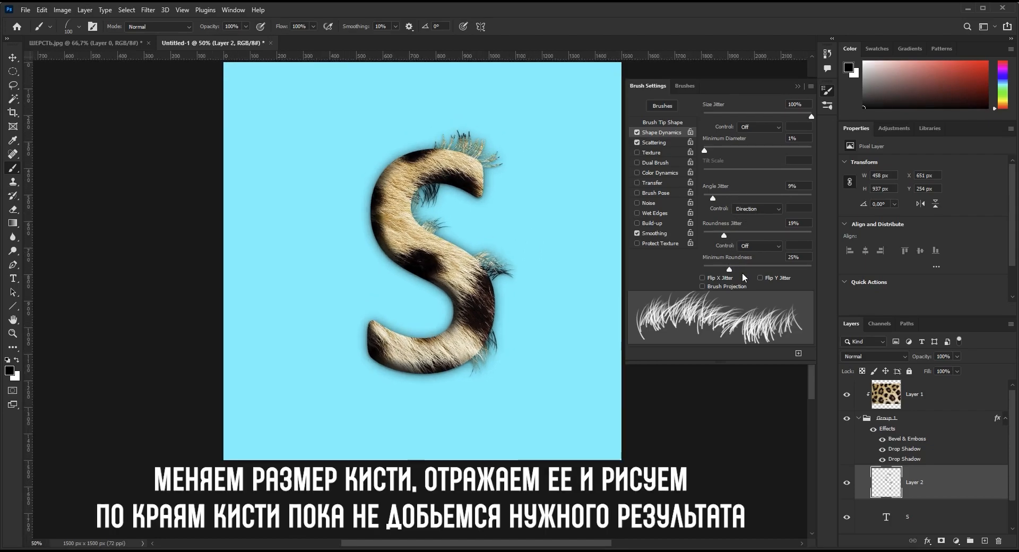
left_click(665, 123)
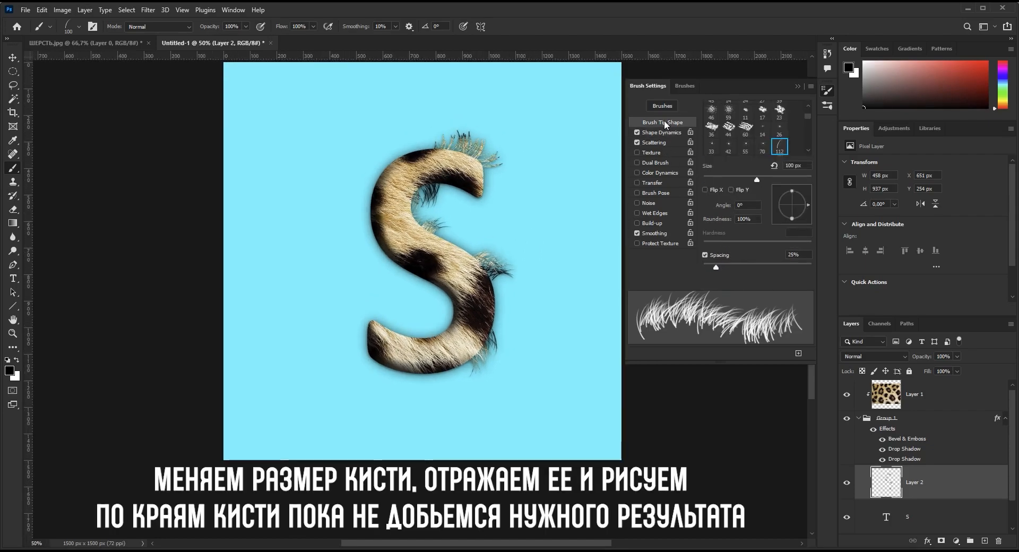
left_click(705, 189)
mouse_move(480, 195)
left_mouse_down()
mouse_move(490, 166)
mouse_move(481, 156)
mouse_move(417, 151)
mouse_move(394, 168)
mouse_move(377, 221)
mouse_move(389, 252)
mouse_move(406, 273)
left_mouse_up()
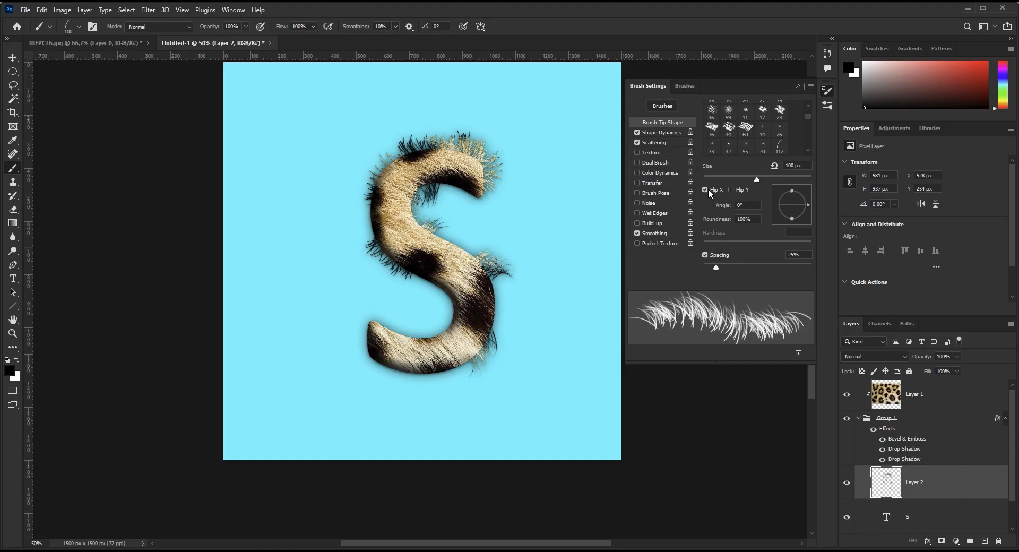
Enable Flip Y as well and paint fur along the right-hand lower curve and bottom edge of the S
left_click(732, 189)
mouse_move(502, 270)
left_mouse_down()
mouse_move(504, 341)
mouse_move(422, 388)
left_mouse_up()
left_click(422, 387)
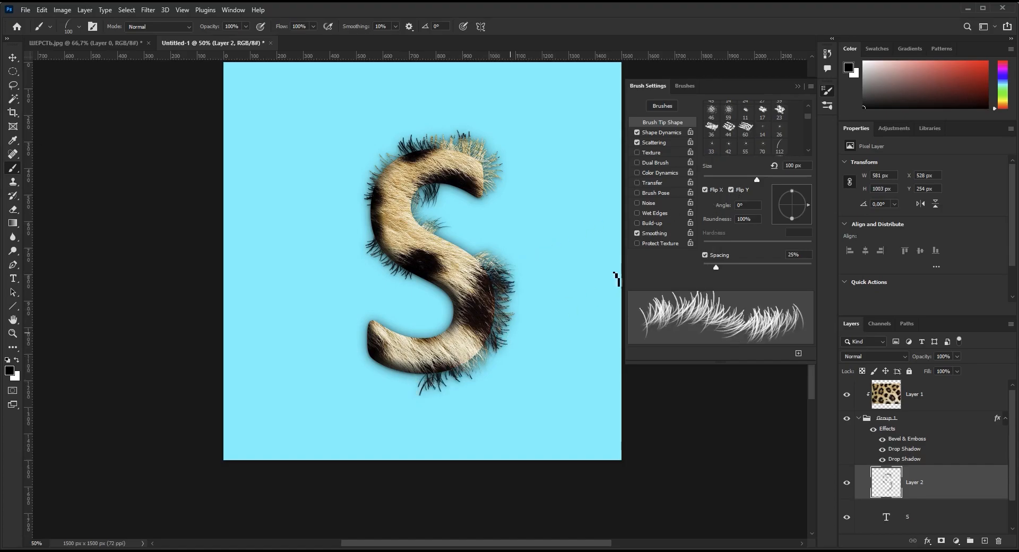
Disable Flip Y, undo the stroke inside the upper curve, and paint fur around the upper end of the S
left_click(731, 189)
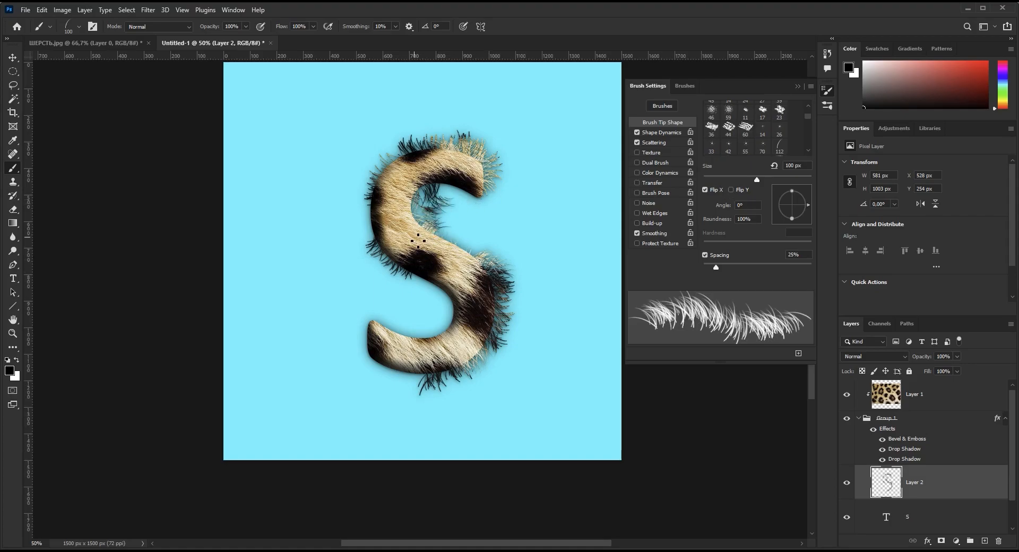
key("ctrl+z")
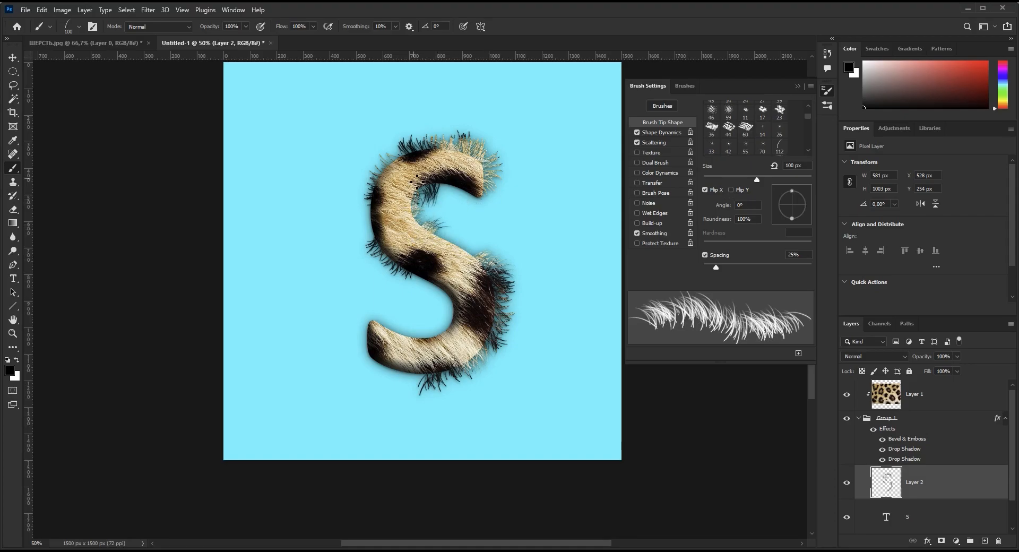
mouse_move(484, 194)
left_mouse_down()
mouse_move(510, 173)
mouse_move(471, 149)
left_mouse_up()
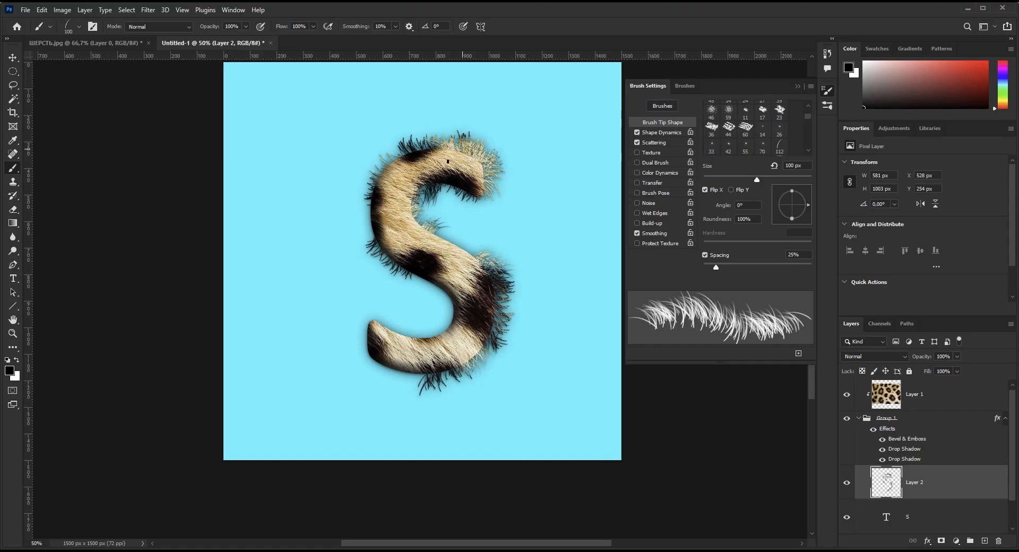
Disable Flip X, reduce the brush to 80 px and paint shorter fur along the top, left and inner edges of the S
left_click(705, 190)
key("bracketleft")
key("bracketleft")
mouse_move(422, 159)
left_mouse_down()
mouse_move(377, 174)
mouse_move(406, 158)
mouse_move(372, 189)
mouse_move(386, 159)
left_mouse_up()
mouse_move(373, 210)
left_mouse_down()
mouse_move(363, 251)
mouse_move(453, 308)
mouse_move(455, 325)
mouse_move(436, 342)
mouse_move(384, 339)
mouse_move(437, 337)
mouse_move(469, 312)
mouse_move(450, 338)
mouse_move(456, 299)
mouse_move(409, 280)
mouse_move(391, 254)
mouse_move(493, 271)
left_mouse_up()
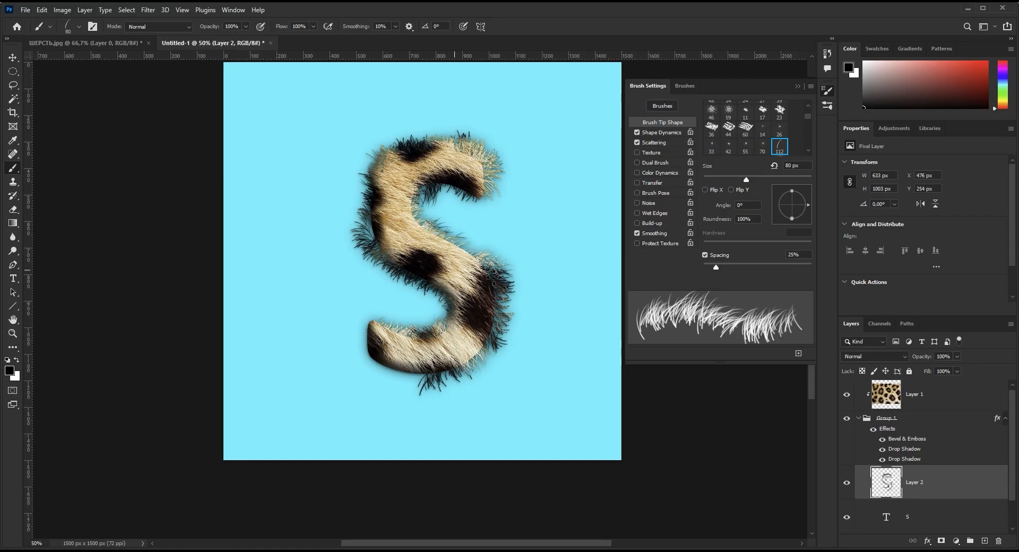
Fill in fur along the left edge, lower end and bottom of the S, using Flip X first and Flip Y second
left_click(706, 189)
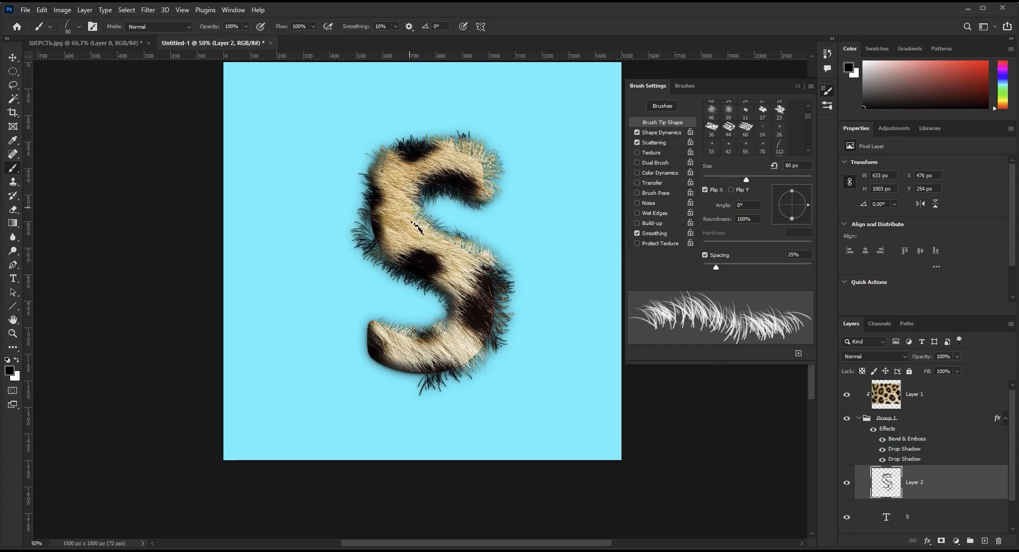
mouse_move(375, 200)
left_mouse_down()
mouse_move(394, 157)
mouse_move(362, 184)
mouse_move(372, 227)
mouse_move(382, 251)
mouse_move(381, 202)
mouse_move(384, 251)
mouse_move(452, 299)
mouse_move(457, 317)
mouse_move(430, 336)
mouse_move(370, 333)
mouse_move(388, 367)
mouse_move(446, 388)
mouse_move(491, 372)
mouse_move(515, 300)
left_mouse_up()
left_click(705, 189)
left_click(732, 189)
mouse_move(496, 323)
left_mouse_down()
mouse_move(471, 378)
mouse_move(481, 356)
mouse_move(452, 379)
mouse_move(457, 364)
mouse_move(392, 377)
mouse_move(414, 373)
mouse_move(369, 366)
mouse_move(359, 344)
mouse_move(370, 317)
mouse_move(416, 339)
mouse_move(442, 333)
mouse_move(456, 310)
mouse_move(441, 336)
mouse_move(451, 299)
mouse_move(410, 254)
left_mouse_up()
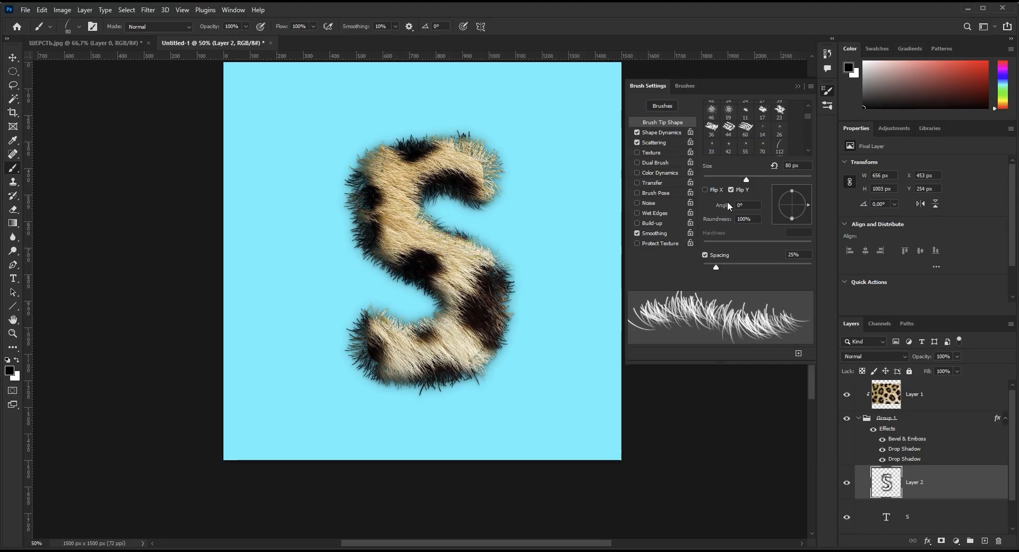
Switch the brush tip from Flip Y to Flip X and thicken the fur along the upper-left and top edge of the S
left_click(730, 190)
left_click(705, 189)
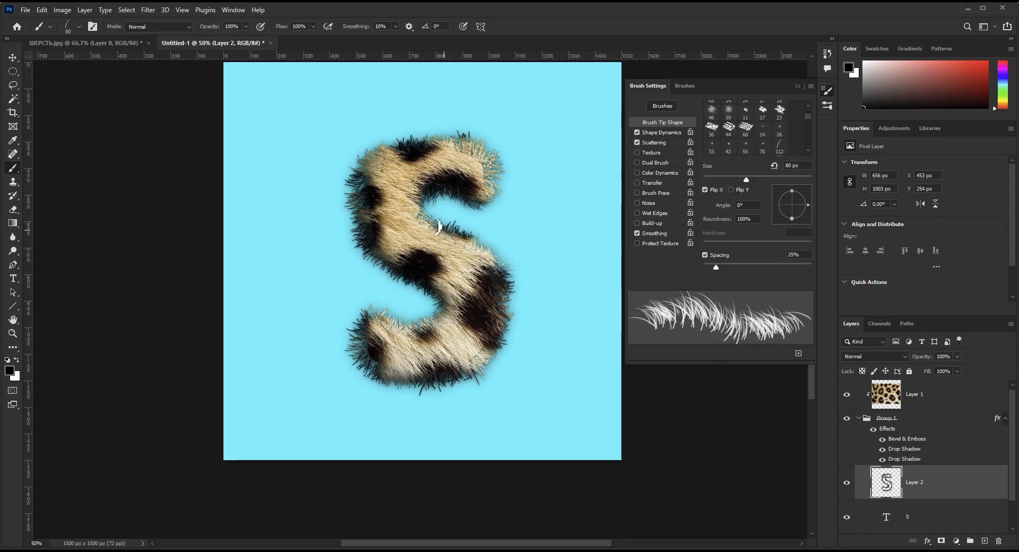
left_click(373, 184)
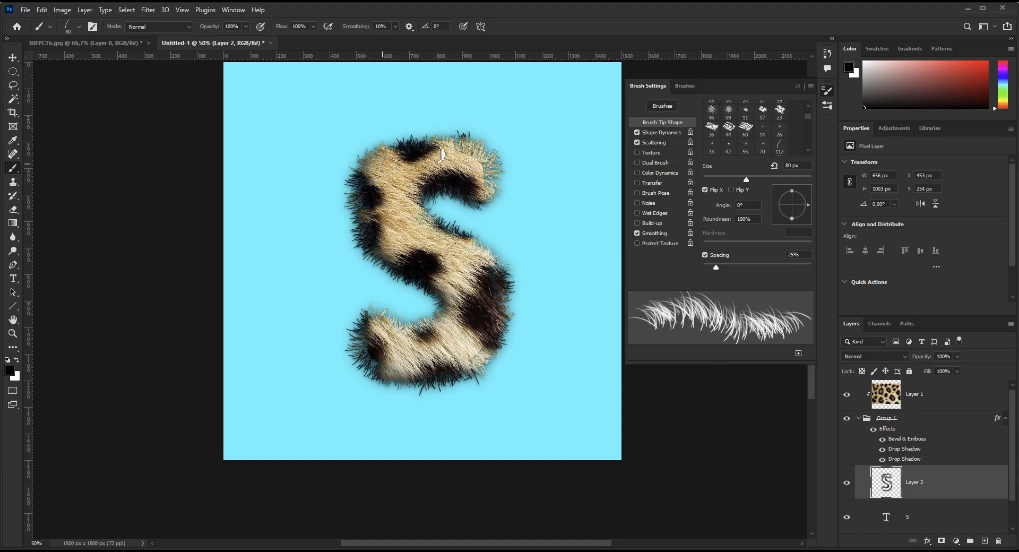
left_click(412, 146)
left_click_drag(413, 144, 444, 140)
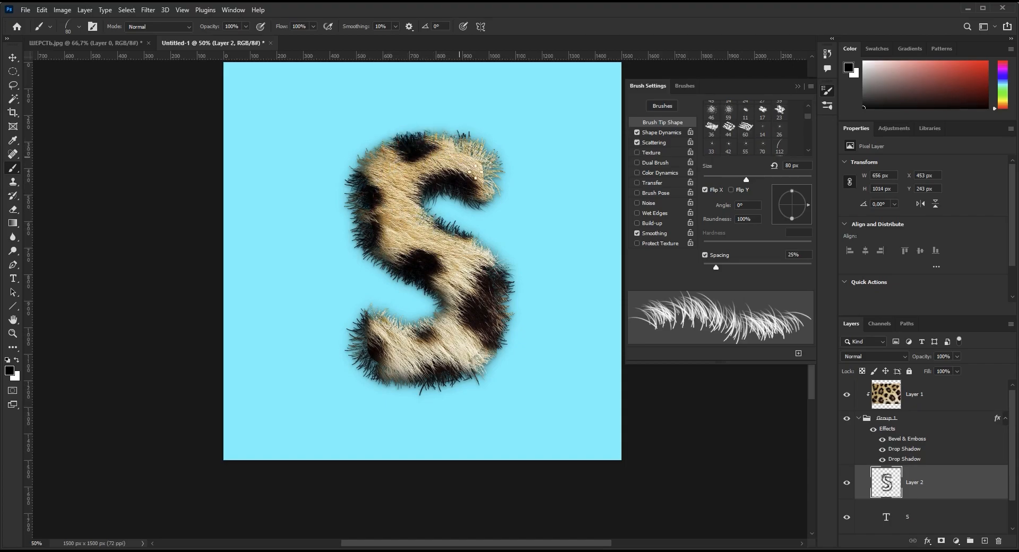
Disable Flip X, touch up fur on the left edge, lower end and right-hand curve of the S, and close the brush settings
left_click(705, 190)
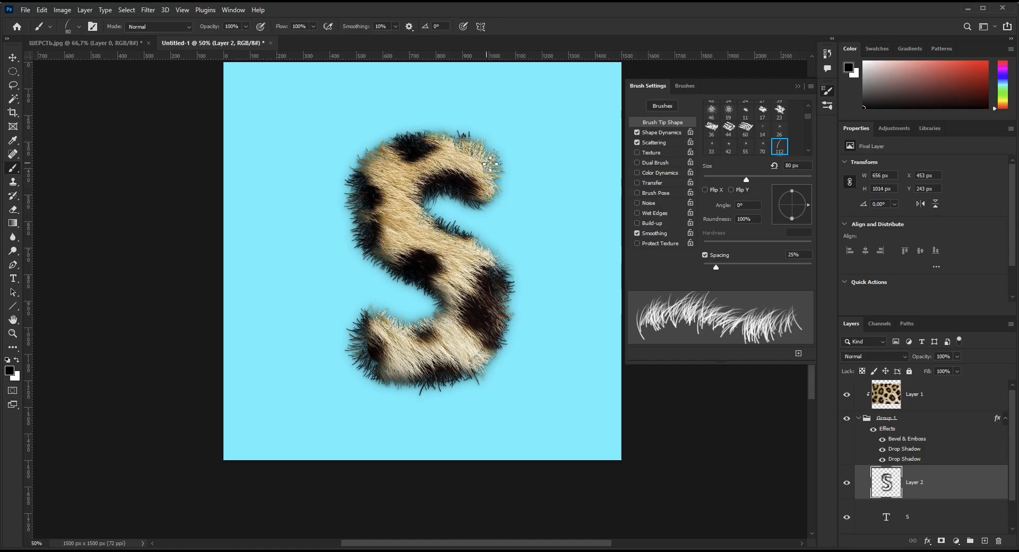
left_click_drag(362, 206, 381, 260)
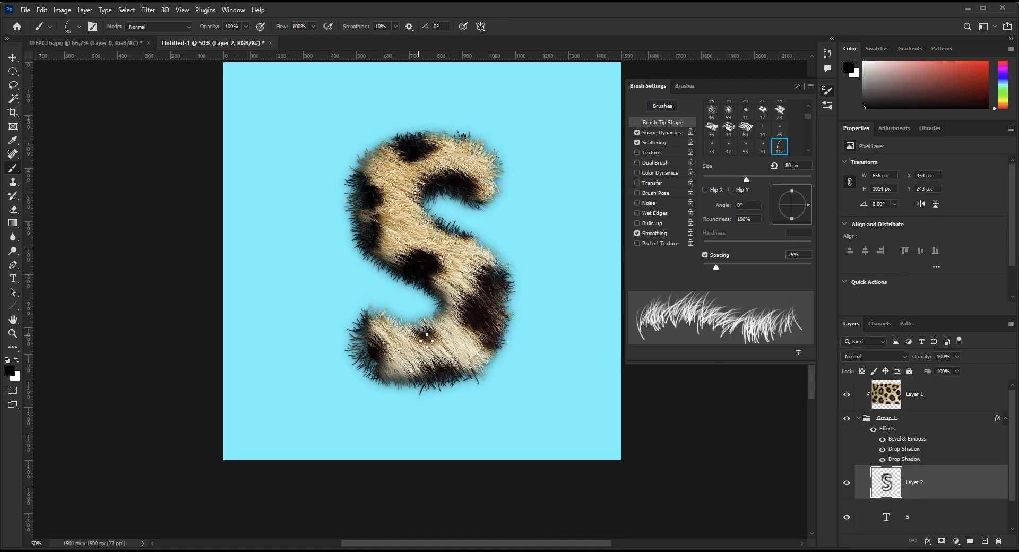
left_click_drag(357, 336, 363, 363)
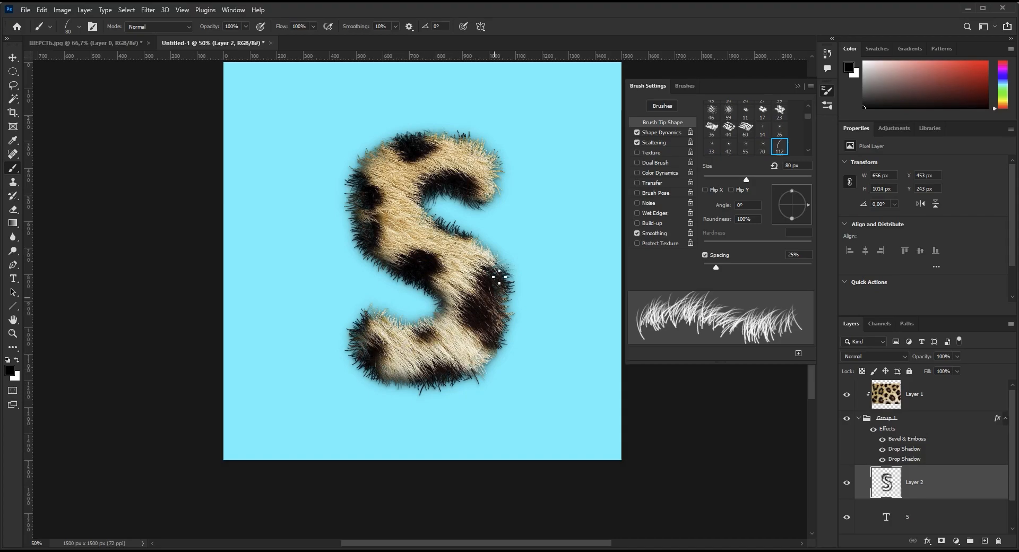
mouse_move(492, 324)
left_mouse_down()
mouse_move(509, 284)
mouse_move(514, 316)
mouse_move(502, 328)
mouse_move(510, 294)
mouse_move(495, 265)
mouse_move(502, 298)
left_mouse_up()
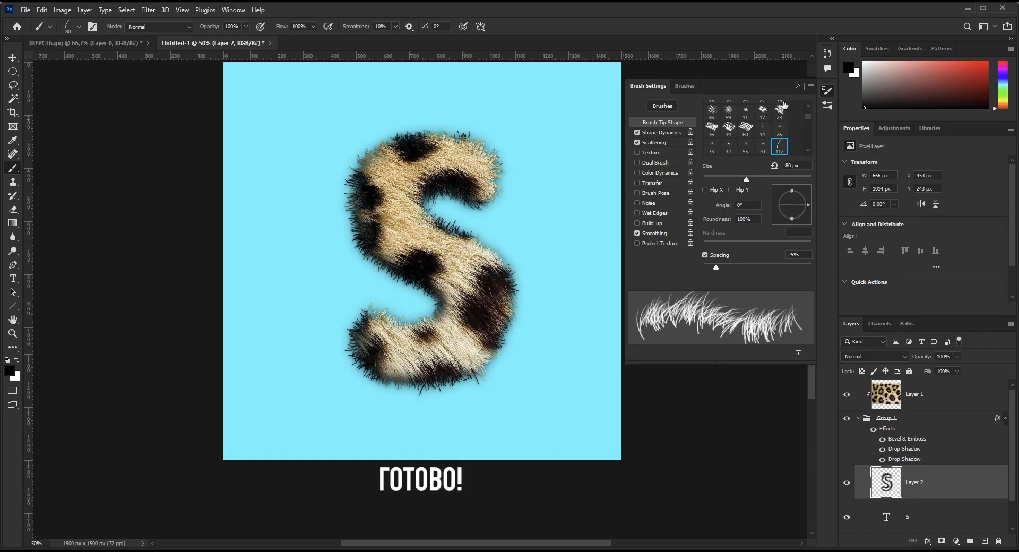
left_click(797, 86)
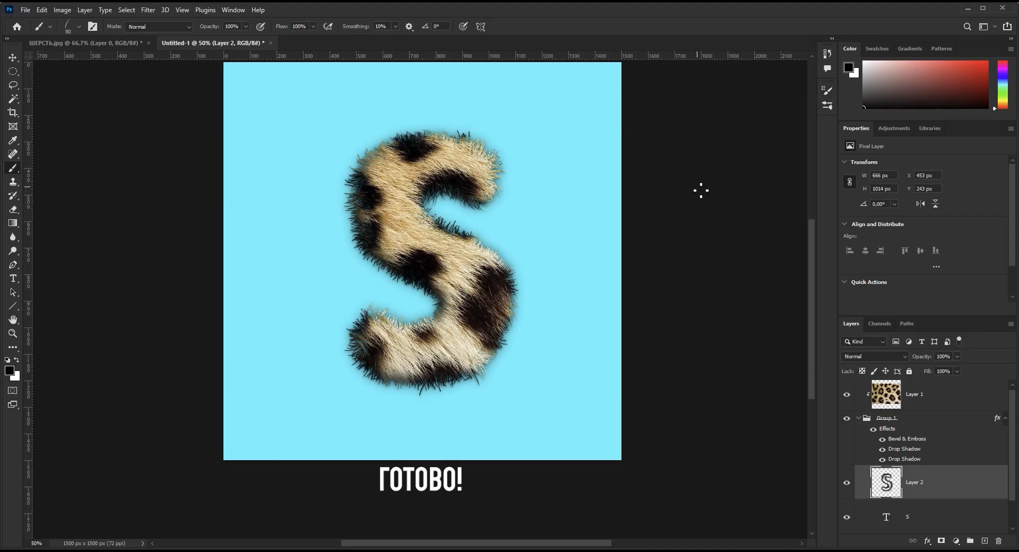